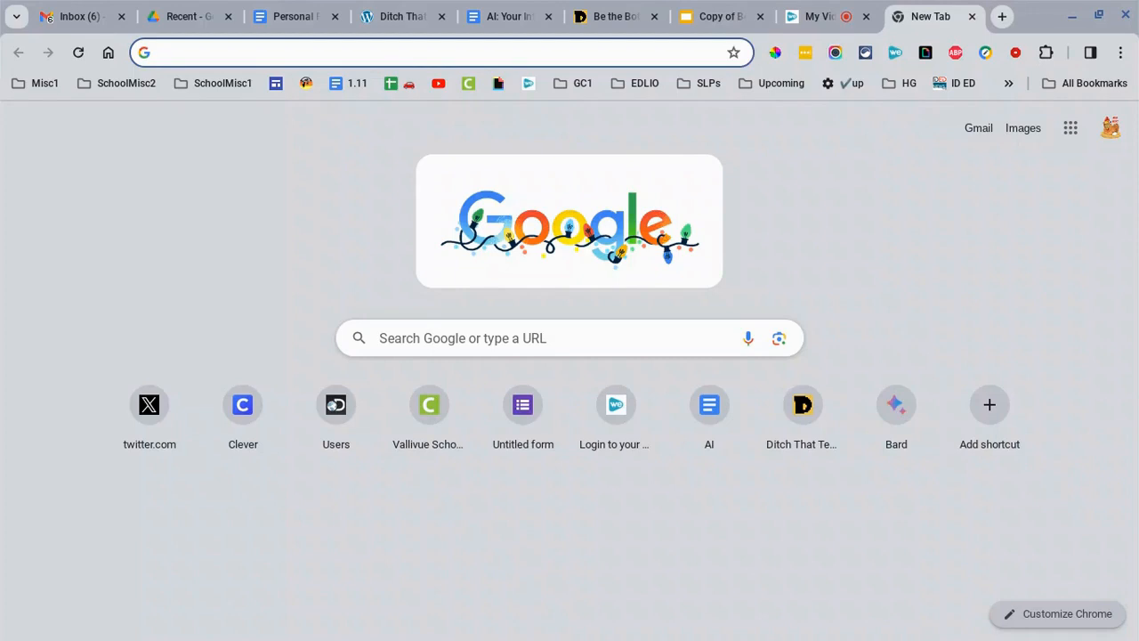
# - Create a new blank Google Form with form.new and bring up its more-options menu
pyautogui.write('form.new')
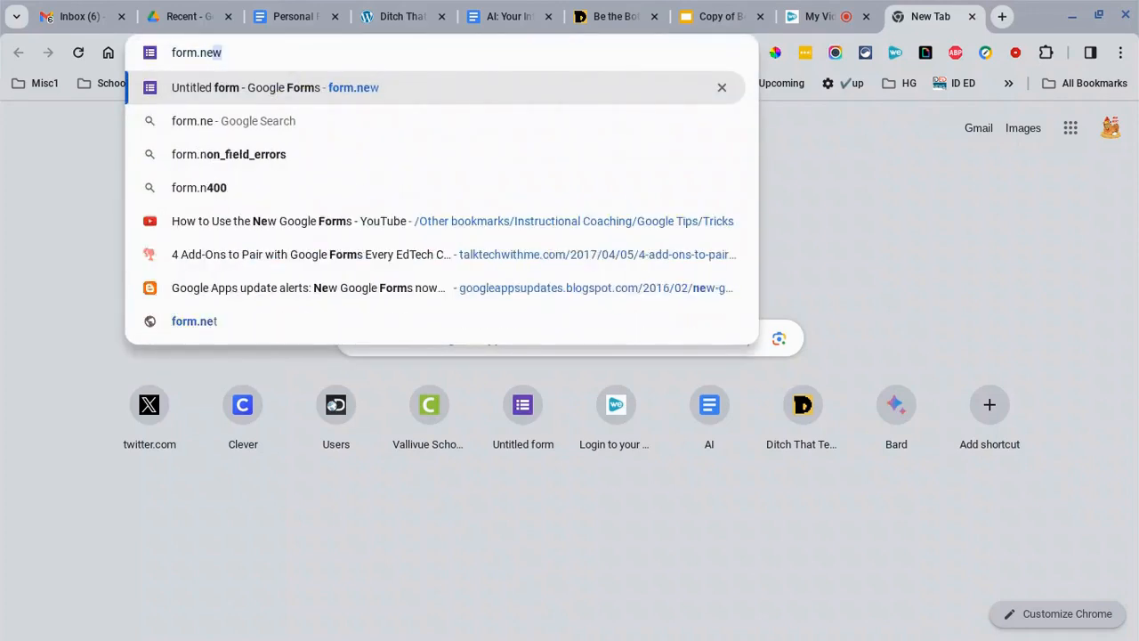
pyautogui.press('Return')
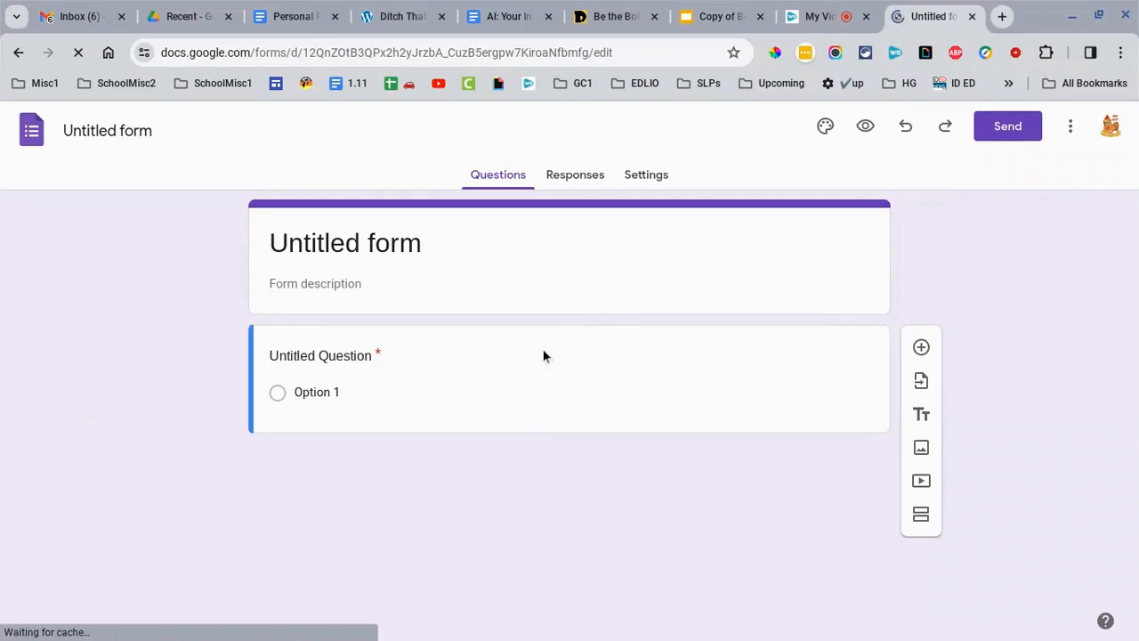
pyautogui.click(1071, 126)
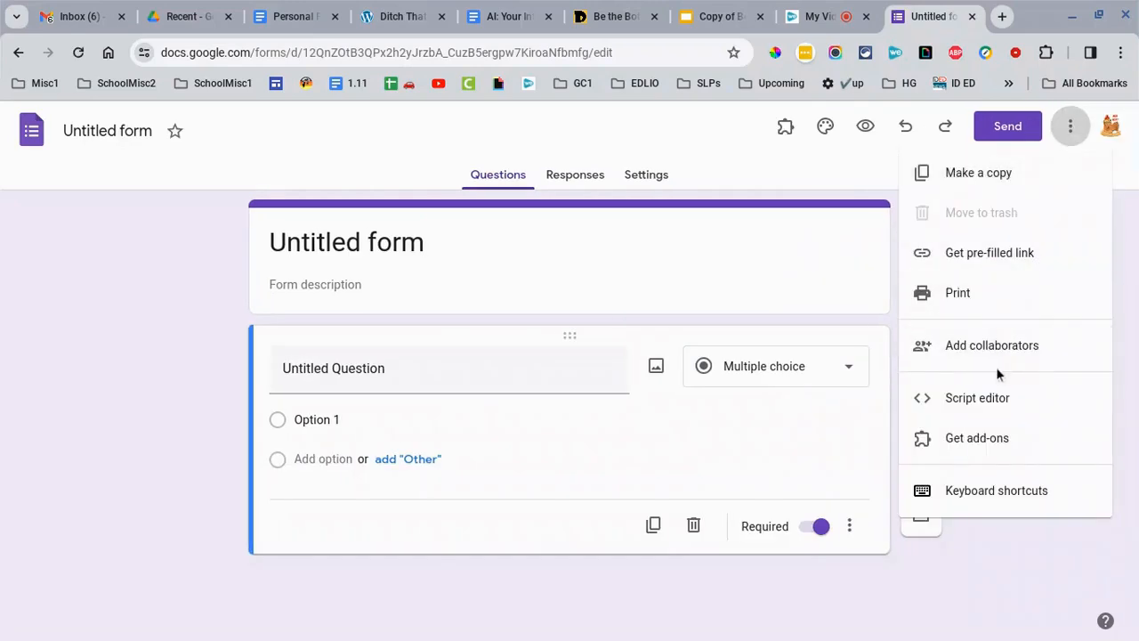
pyautogui.click(976, 438)
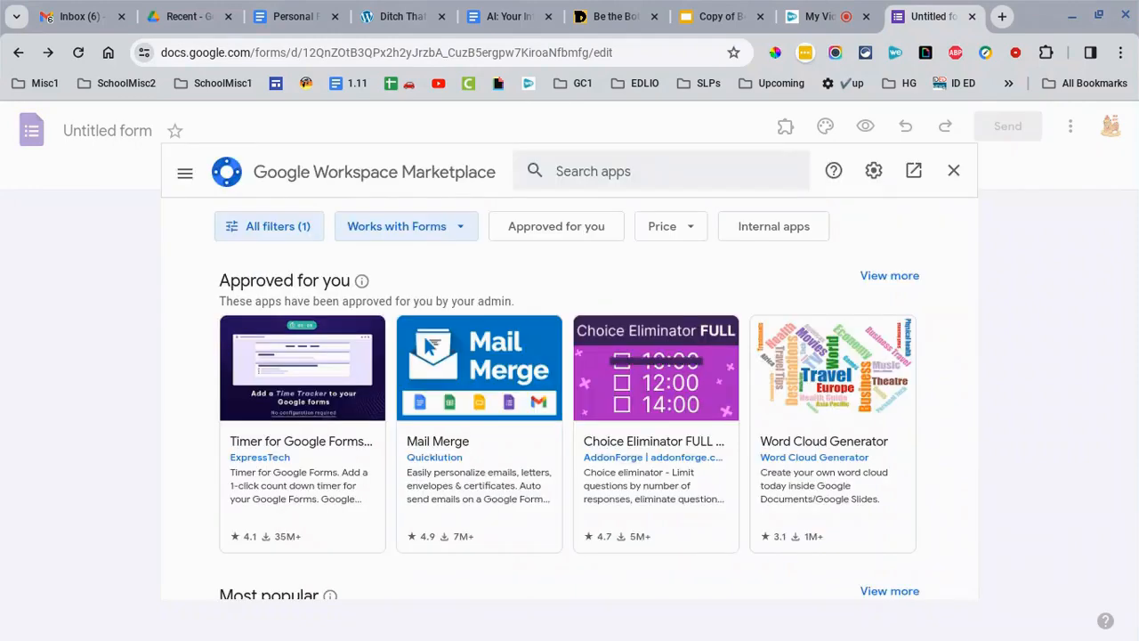
pyautogui.click(614, 173)
pyautogui.write('form')
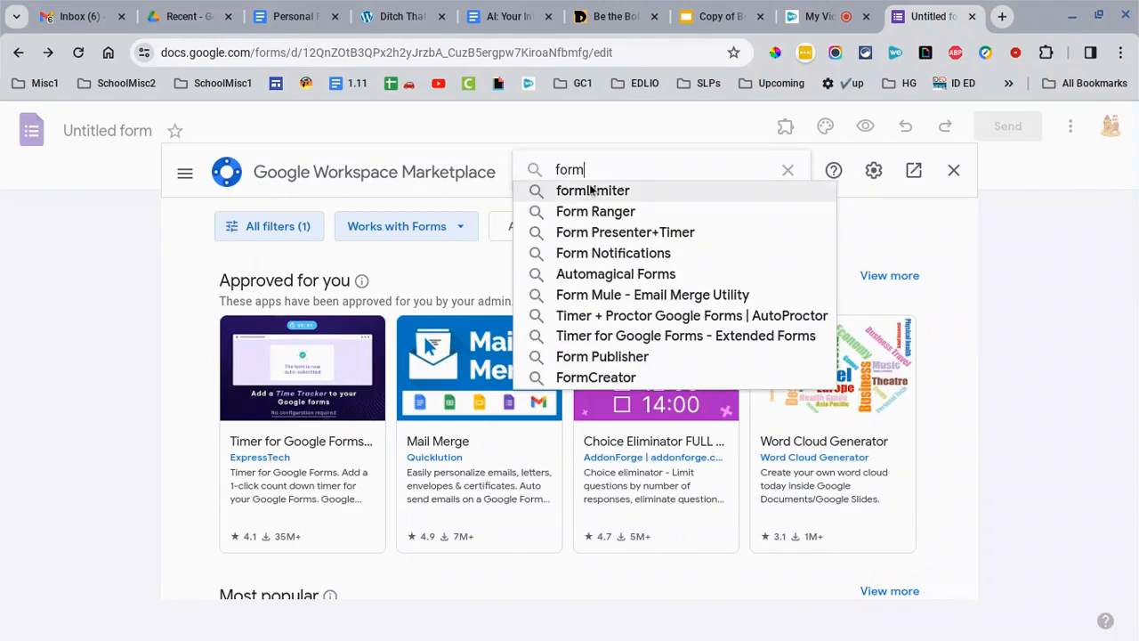
pyautogui.write(' b')
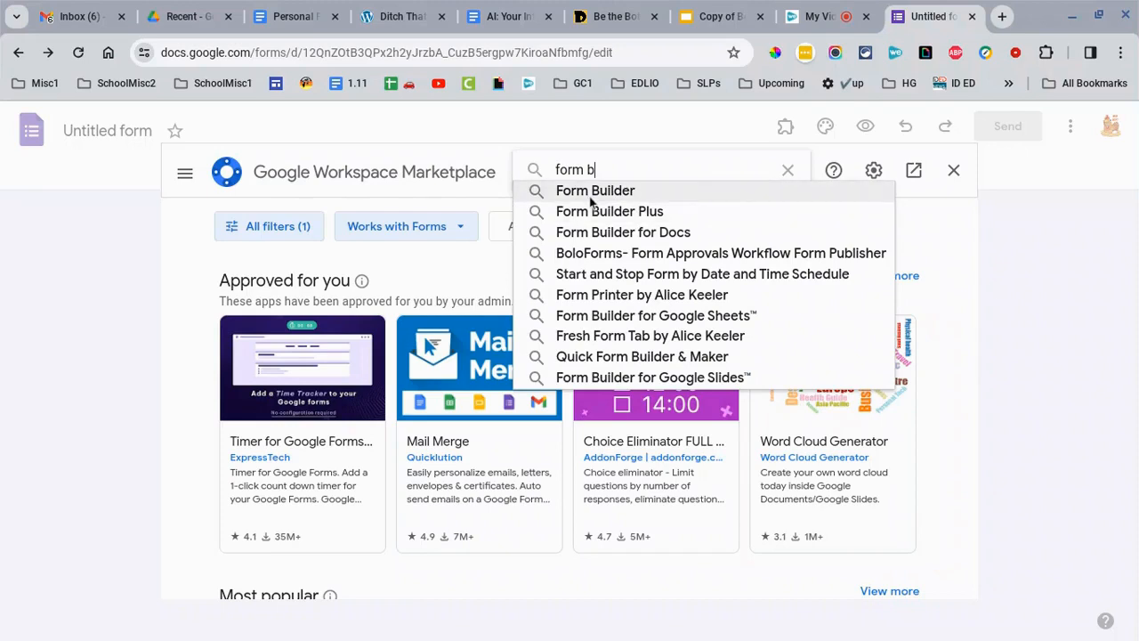
pyautogui.click(591, 200)
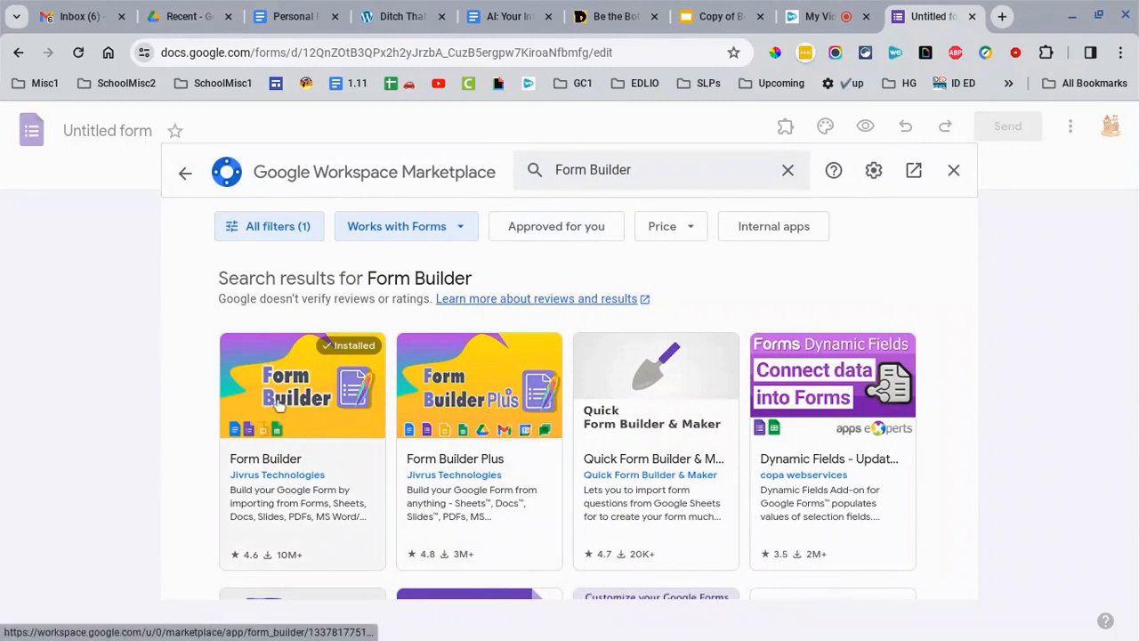
pyautogui.click(279, 402)
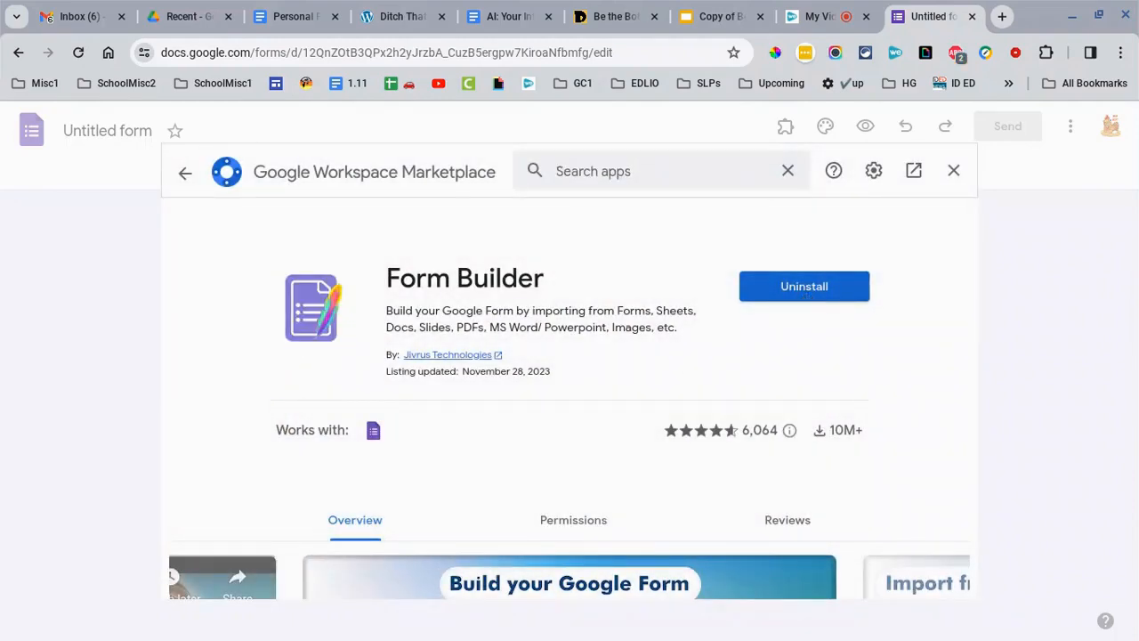
pyautogui.press('Escape')
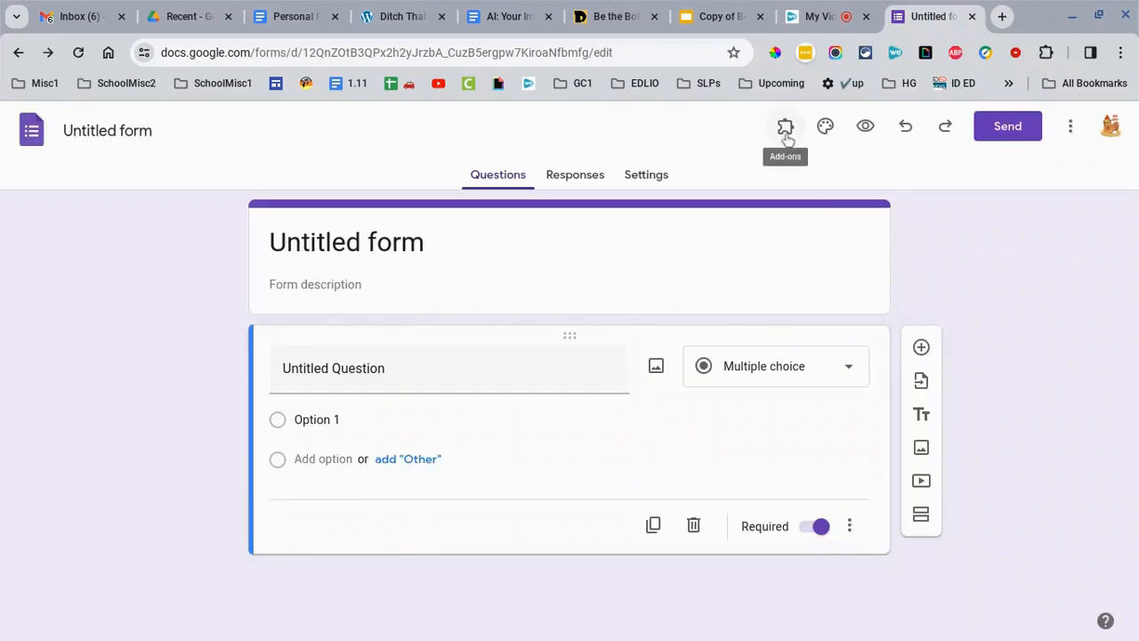
# - Start the Form Builder add-on so its Import From sources appear beside the form
pyautogui.click(785, 130)
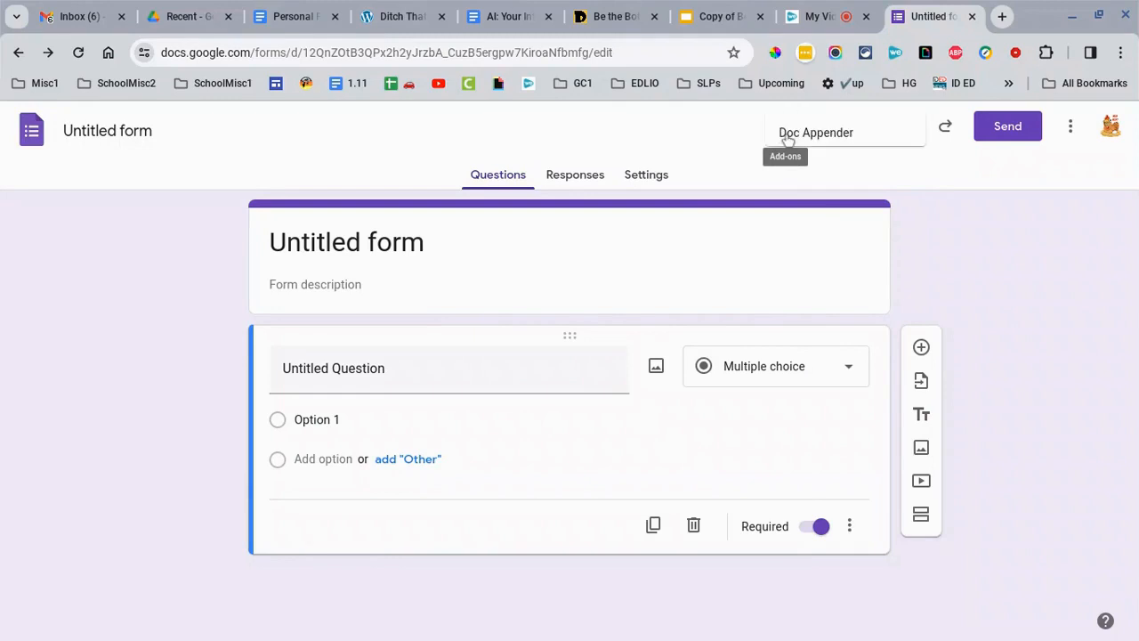
pyautogui.click(803, 218)
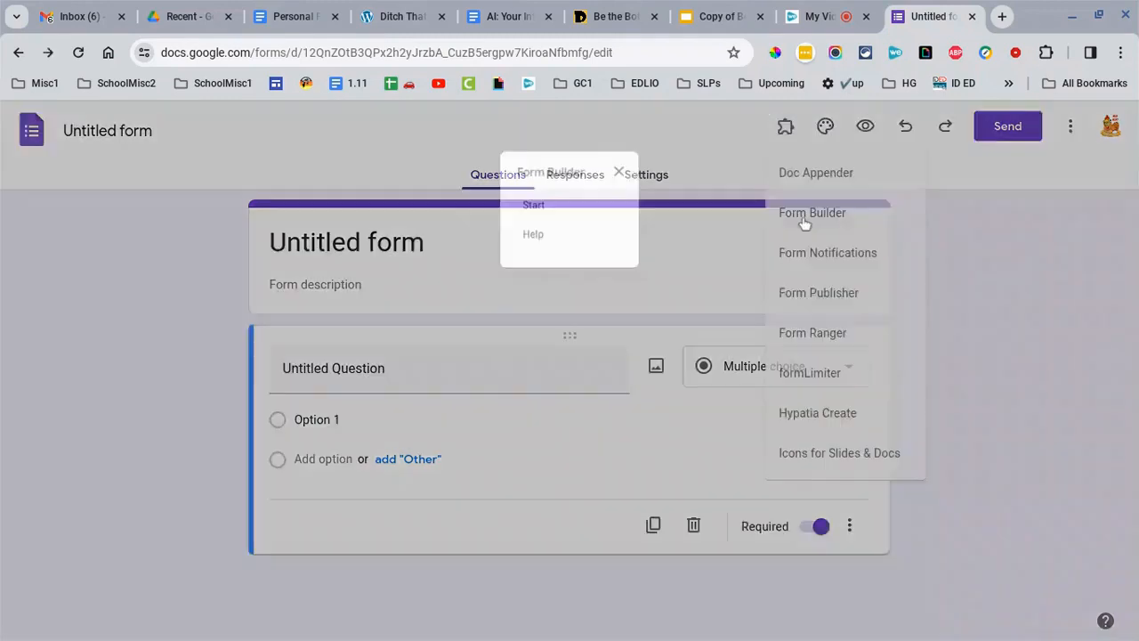
pyautogui.click(527, 207)
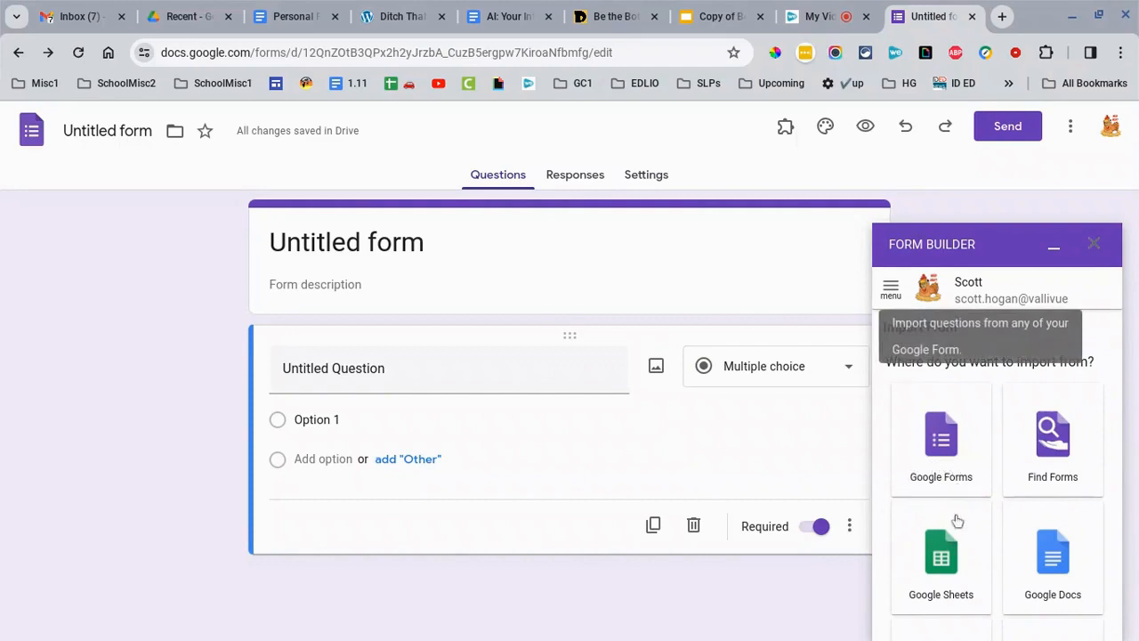
pyautogui.scroll(-1, 1048, 547)
pyautogui.scroll(-1, 1048, 547)
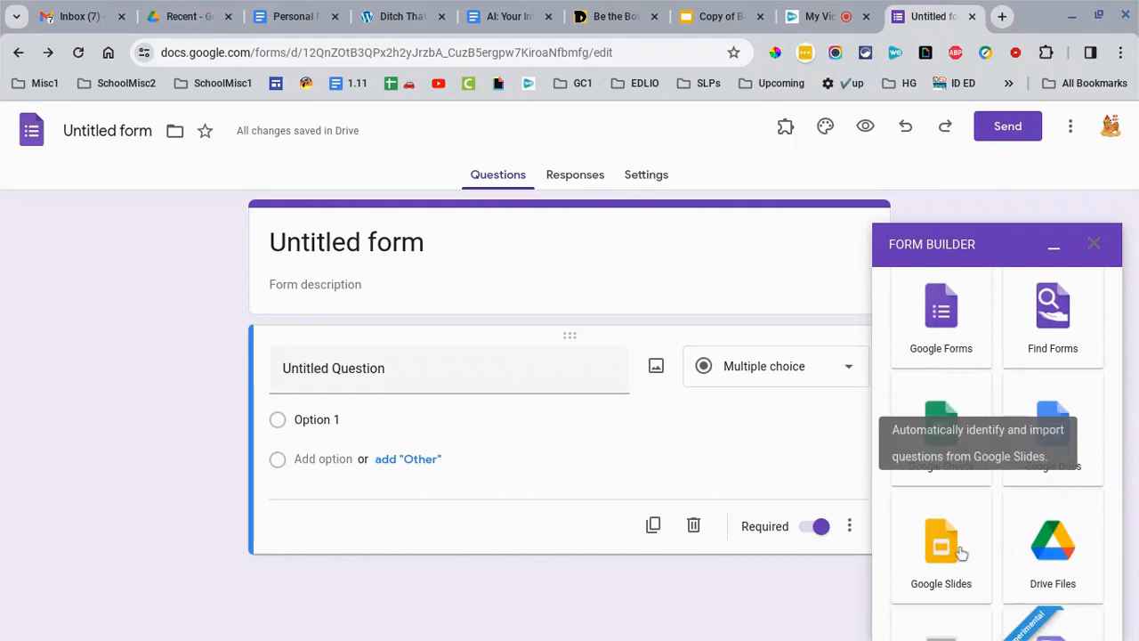
# - In the Personal Finance quiz doc, letter question 6's four sunk-cost answers A–D
pyautogui.click(295, 25)
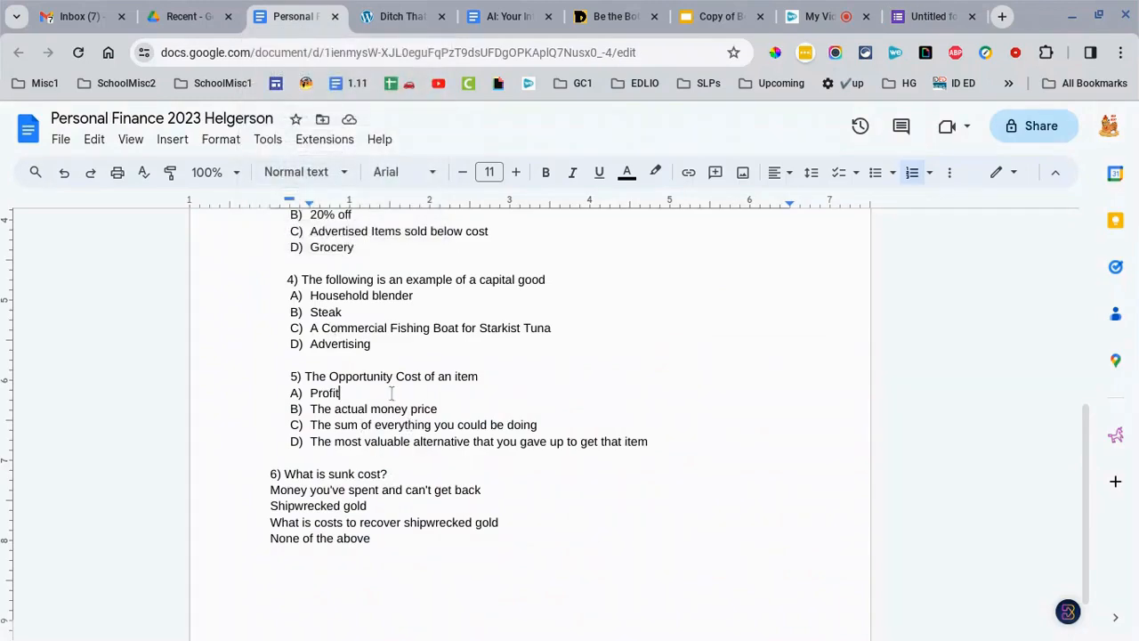
pyautogui.scroll(2, 391, 396)
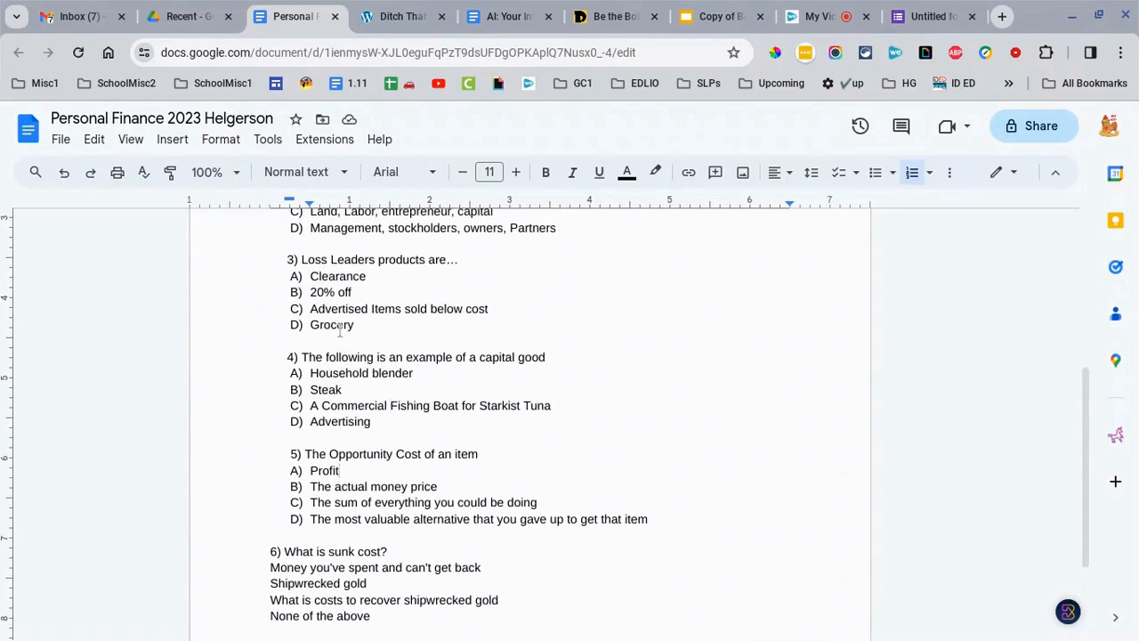
pyautogui.scroll(2, 338, 329)
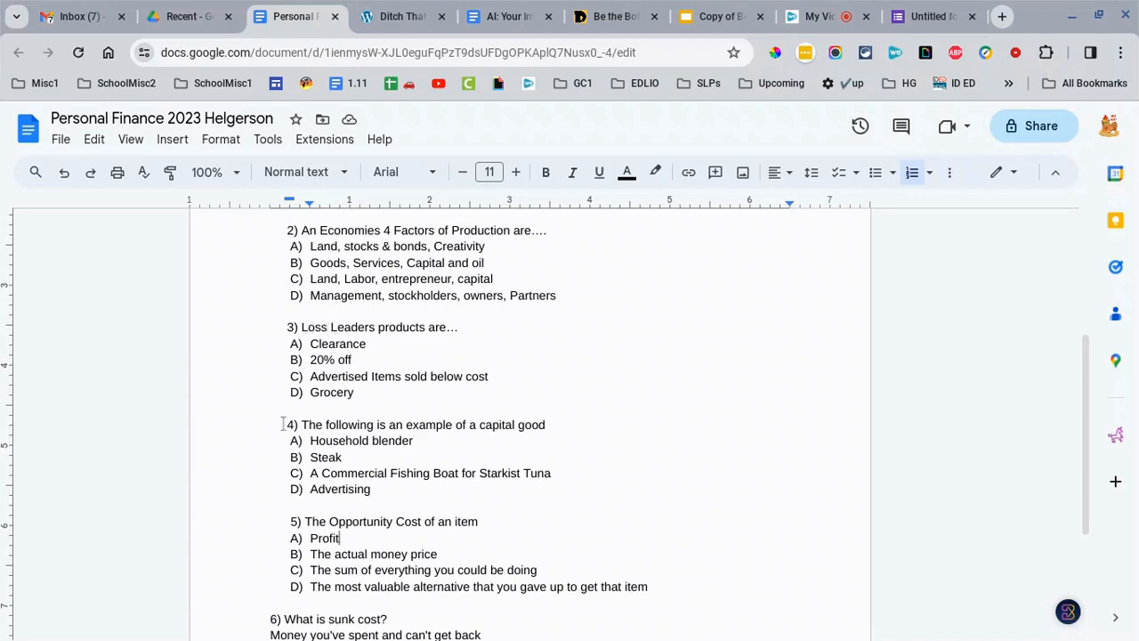
pyautogui.scroll(-1, 283, 424)
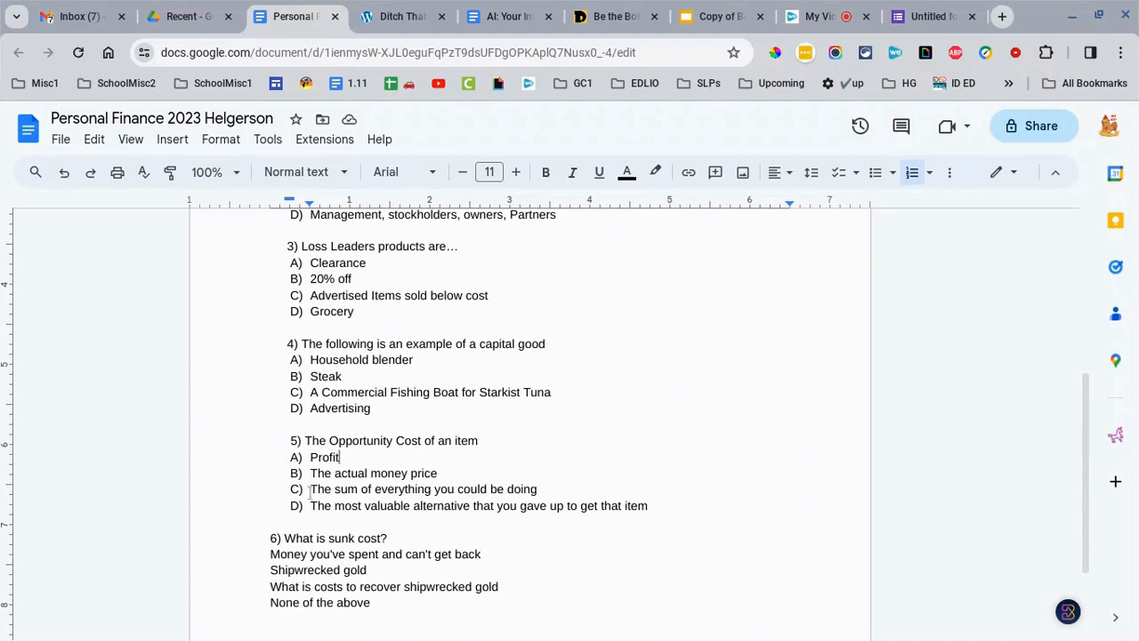
pyautogui.scroll(-1, 256, 480)
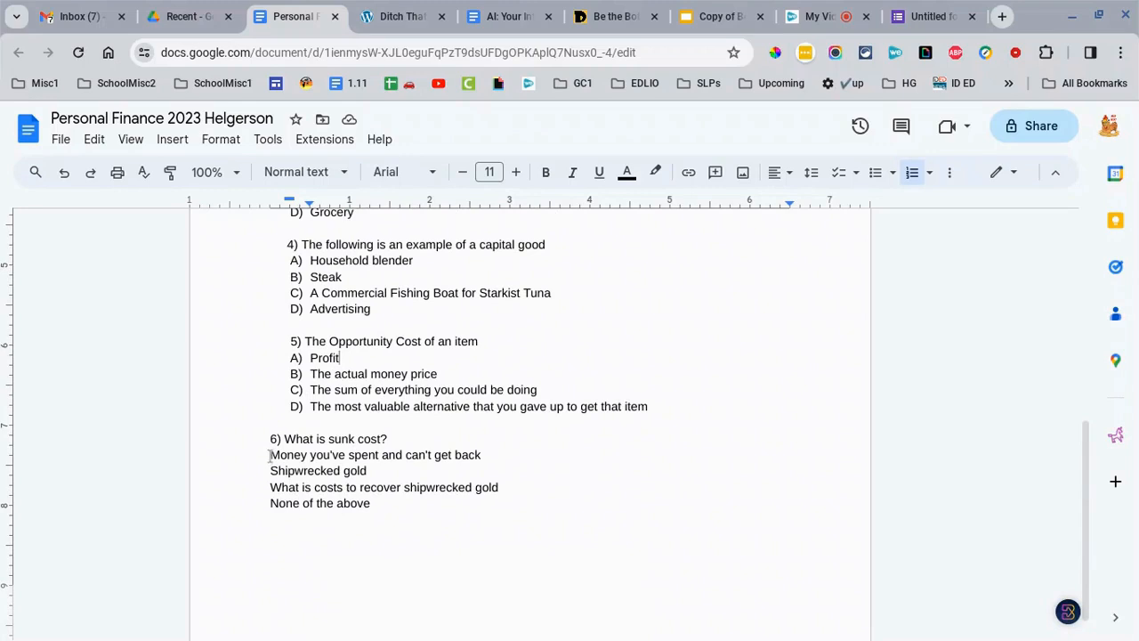
pyautogui.moveTo(270, 456); pyautogui.dragTo(372, 503)
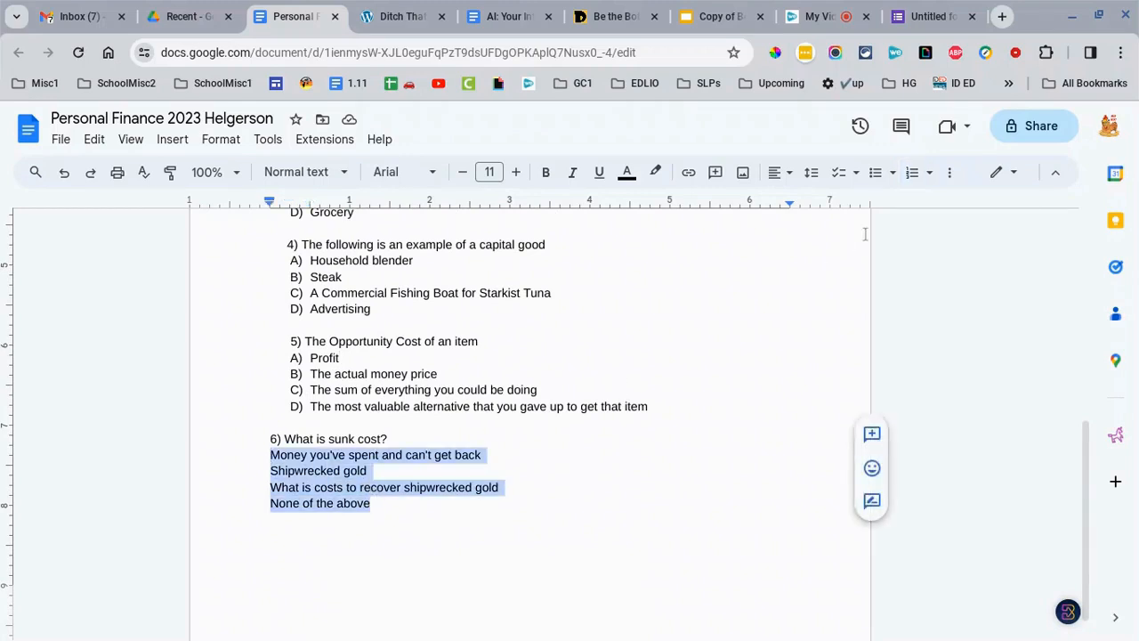
pyautogui.click(930, 177)
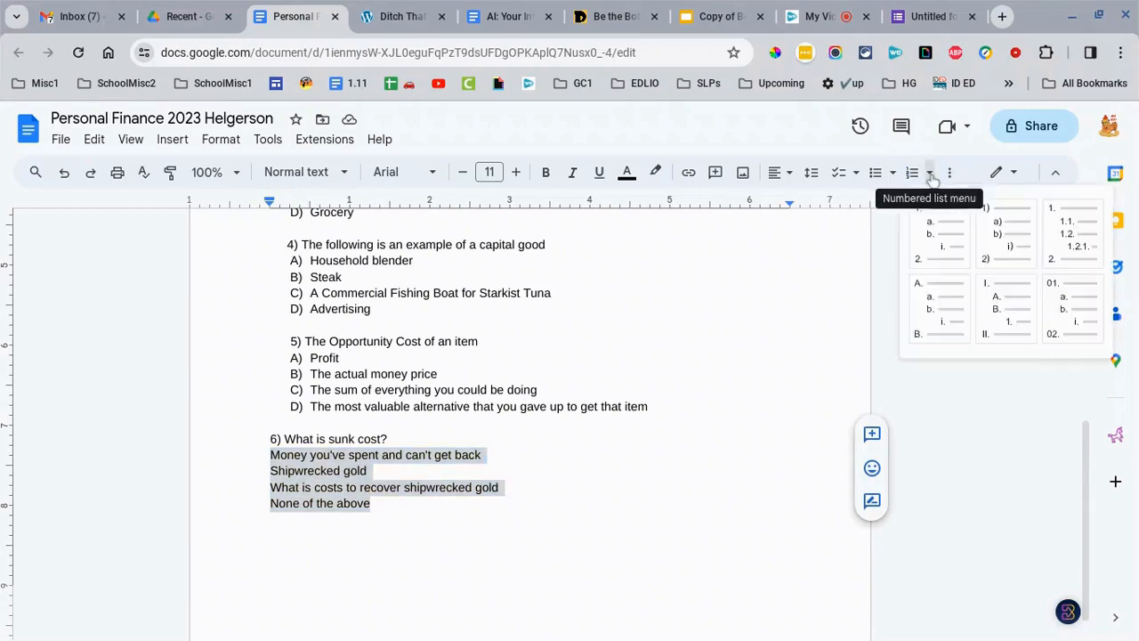
pyautogui.click(930, 308)
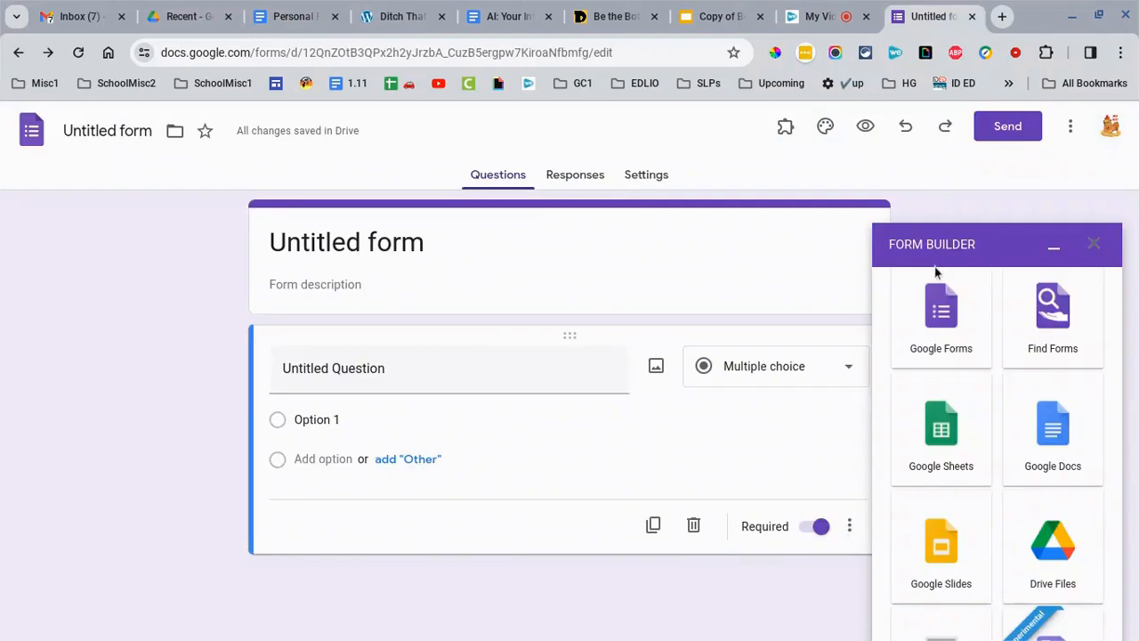
# - Import the Personal Finance quiz doc into Form Builder via Google Docs, then return to the doc
pyautogui.click(1043, 436)
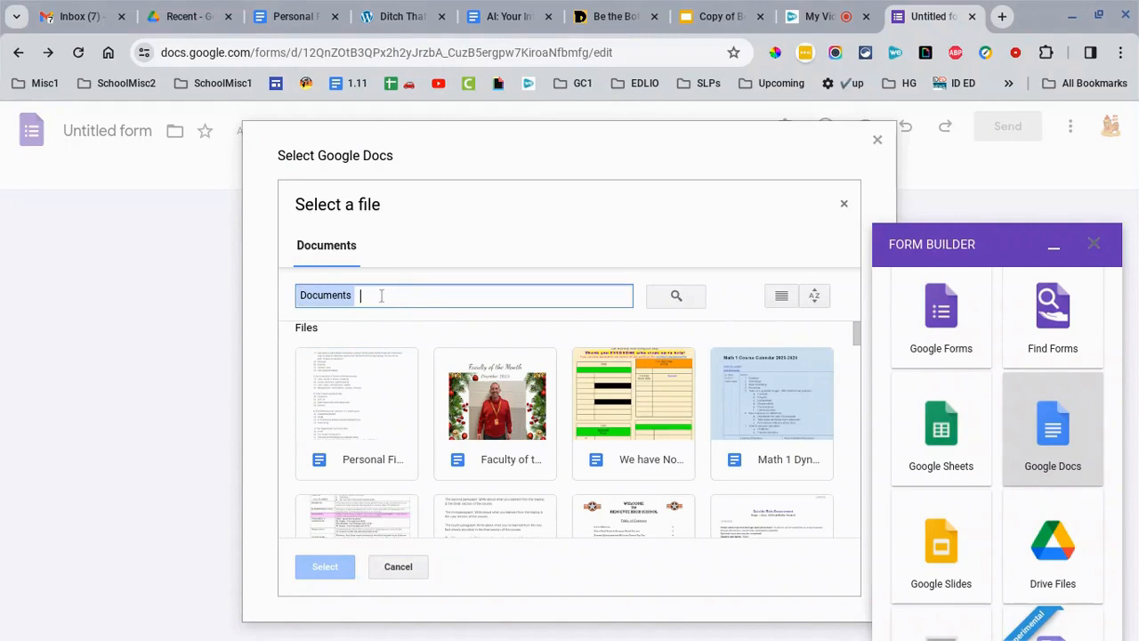
pyautogui.doubleClick(361, 419)
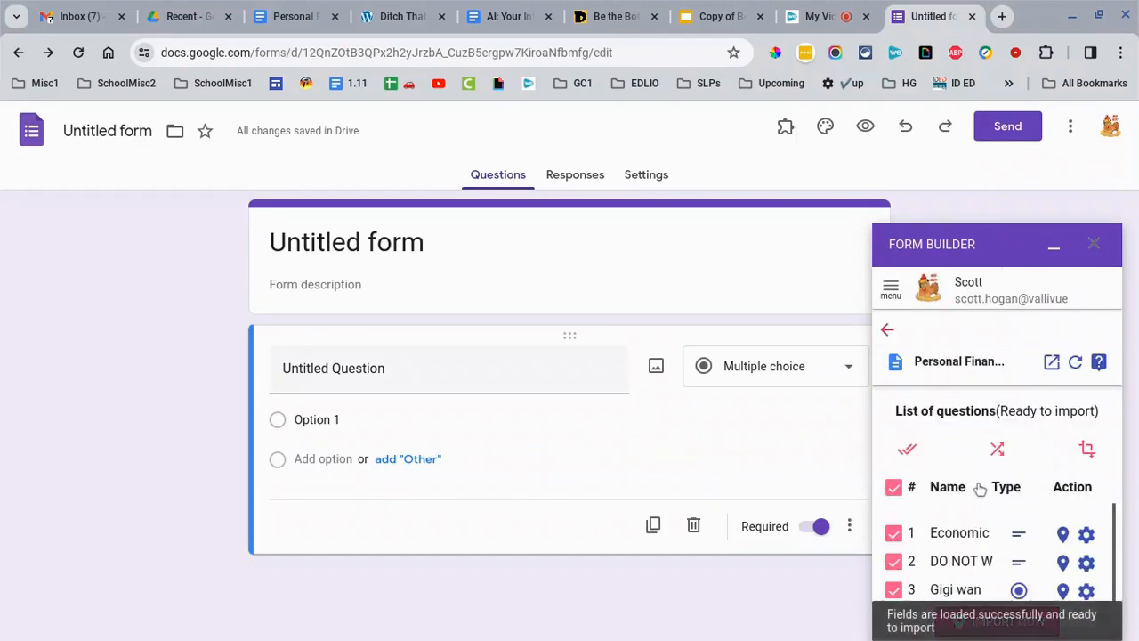
pyautogui.scroll(-1, 978, 488)
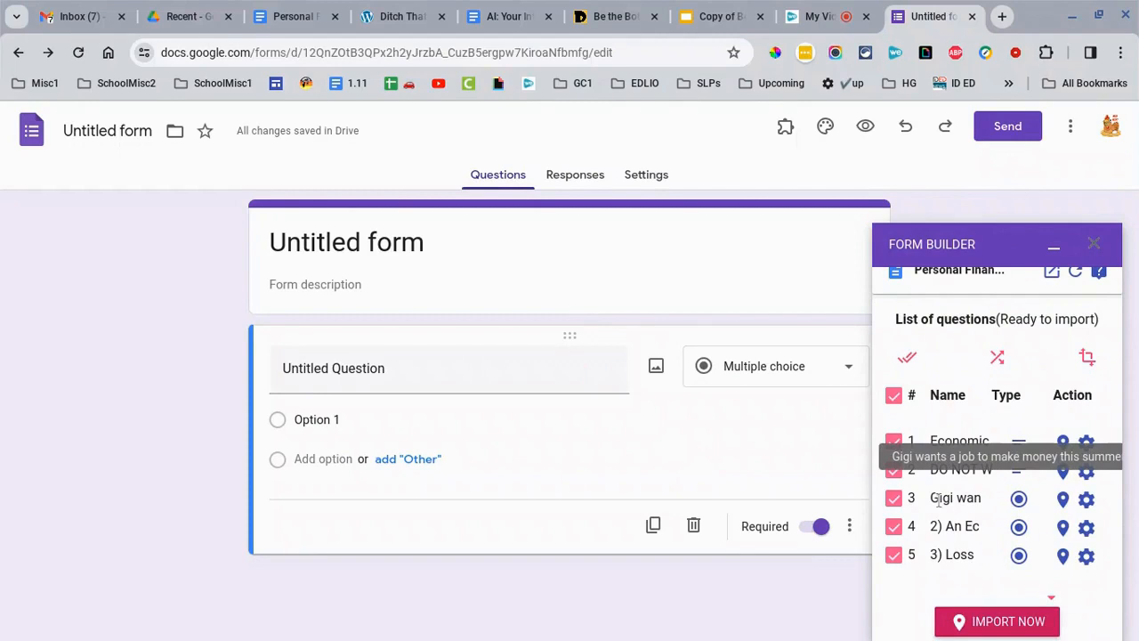
pyautogui.click(296, 16)
pyautogui.scroll(5, 340, 387)
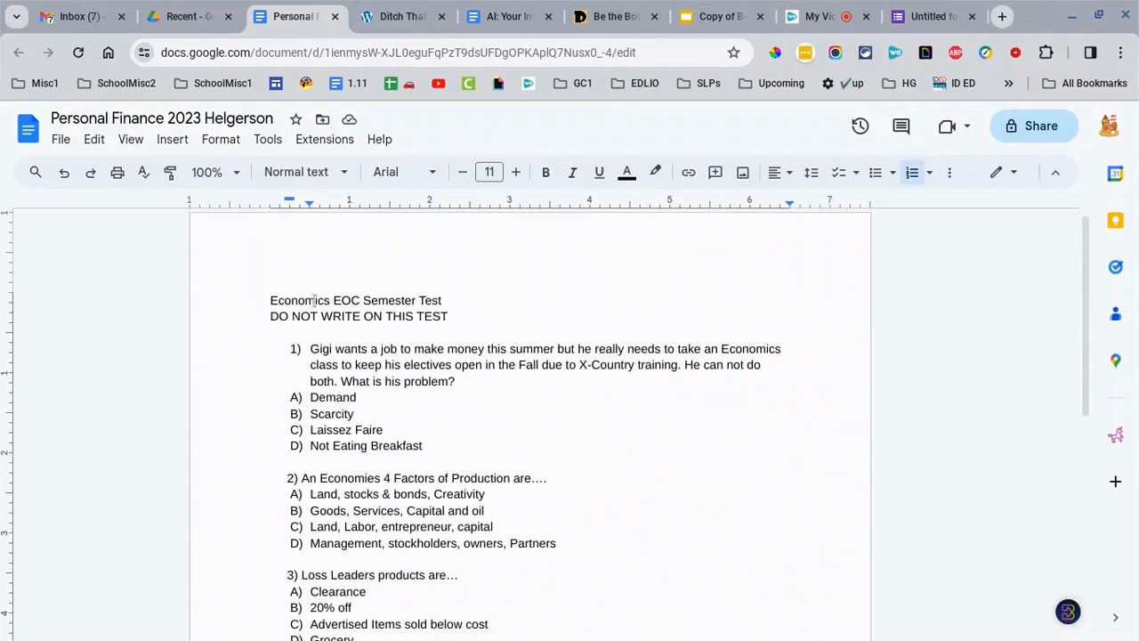
# - In Form Builder, uncheck questions 1 and 2 and prefix the Gigi question with '1) '
pyautogui.click(896, 26)
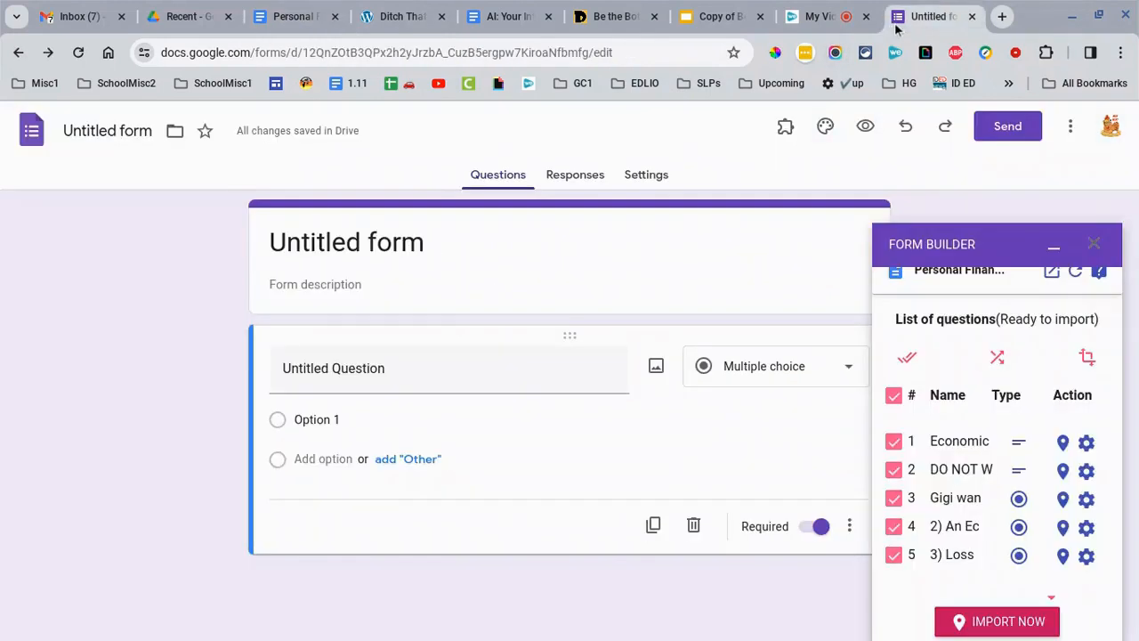
pyautogui.click(894, 442)
pyautogui.click(893, 468)
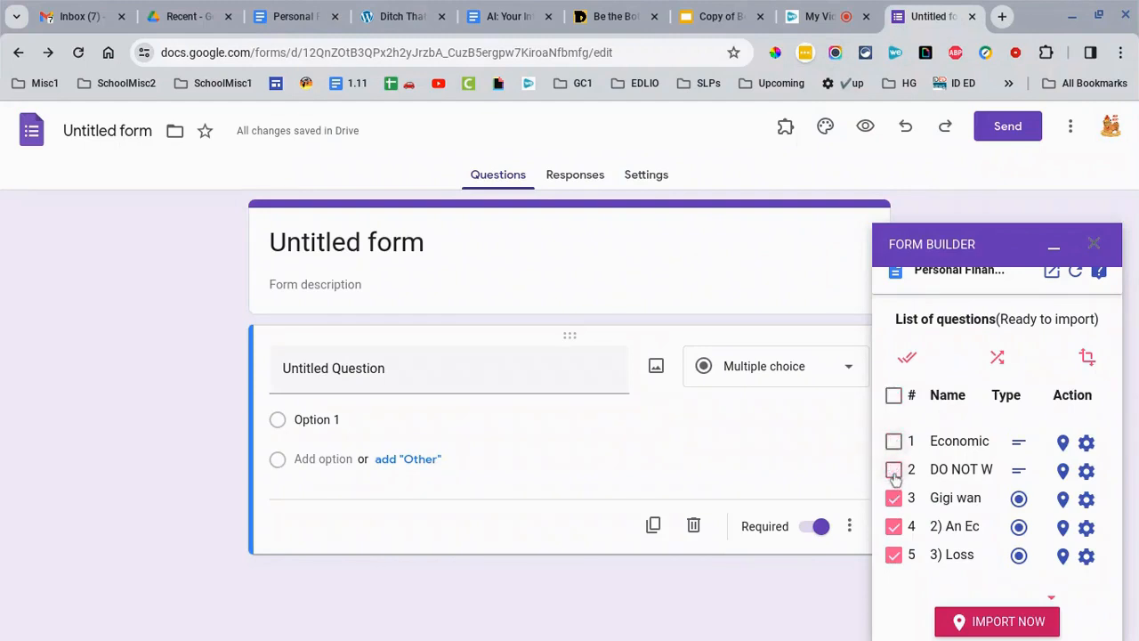
pyautogui.click(934, 499)
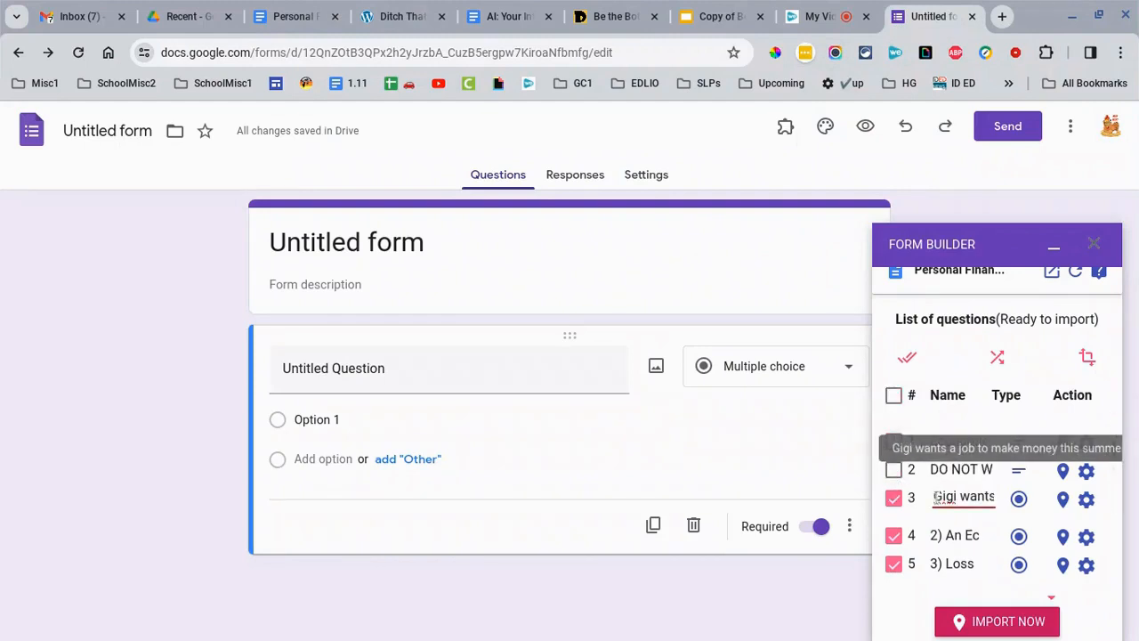
pyautogui.write('1)')
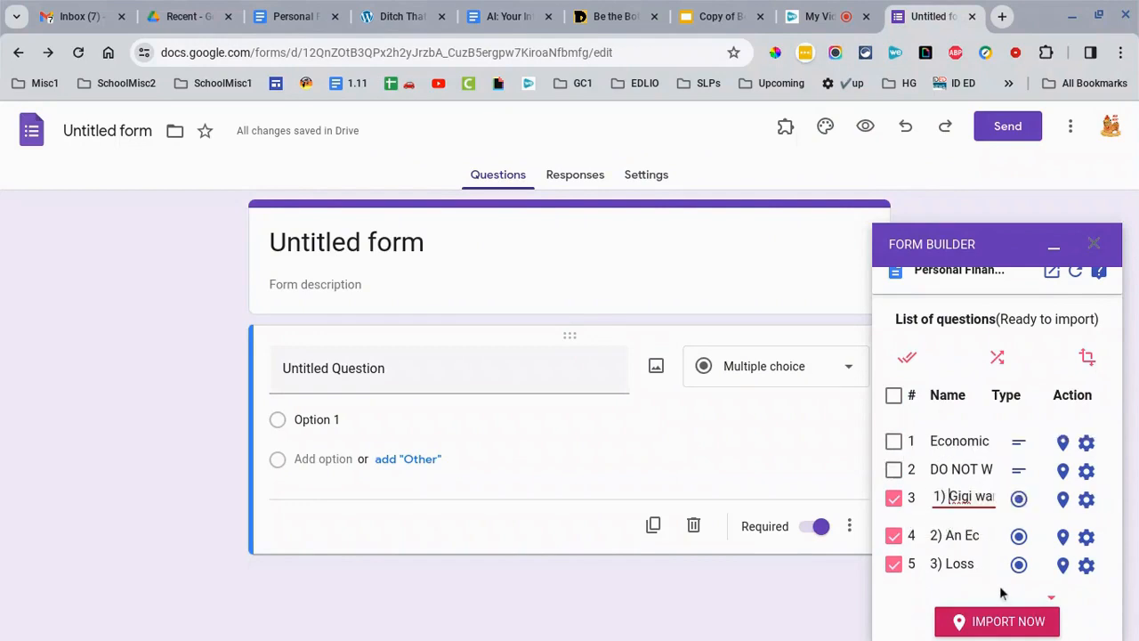
pyautogui.scroll(-1, 1029, 504)
pyautogui.scroll(-2, 1029, 504)
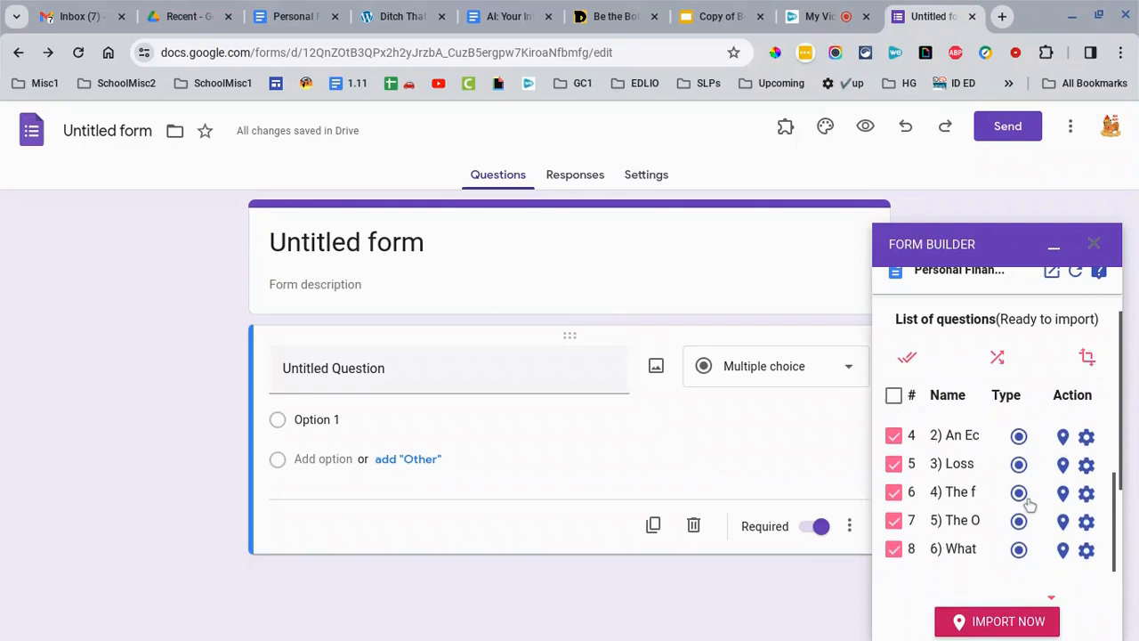
pyautogui.scroll(1, 1026, 501)
pyautogui.scroll(-1, 997, 490)
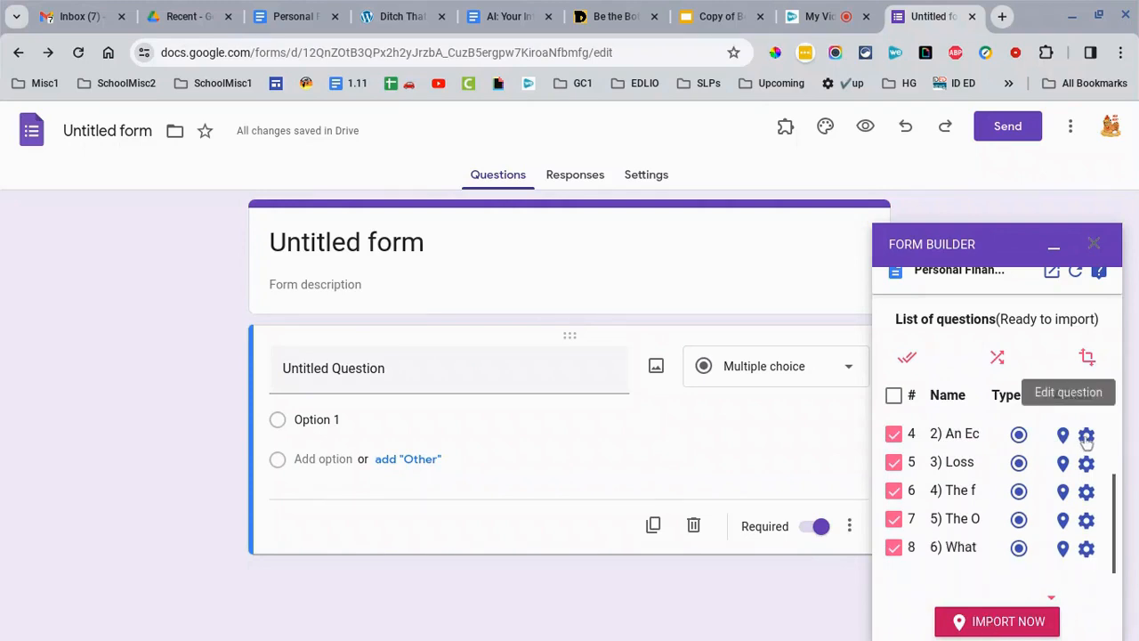
# - Leave question 4's type unchanged and import the checked questions into the form
pyautogui.click(1019, 434)
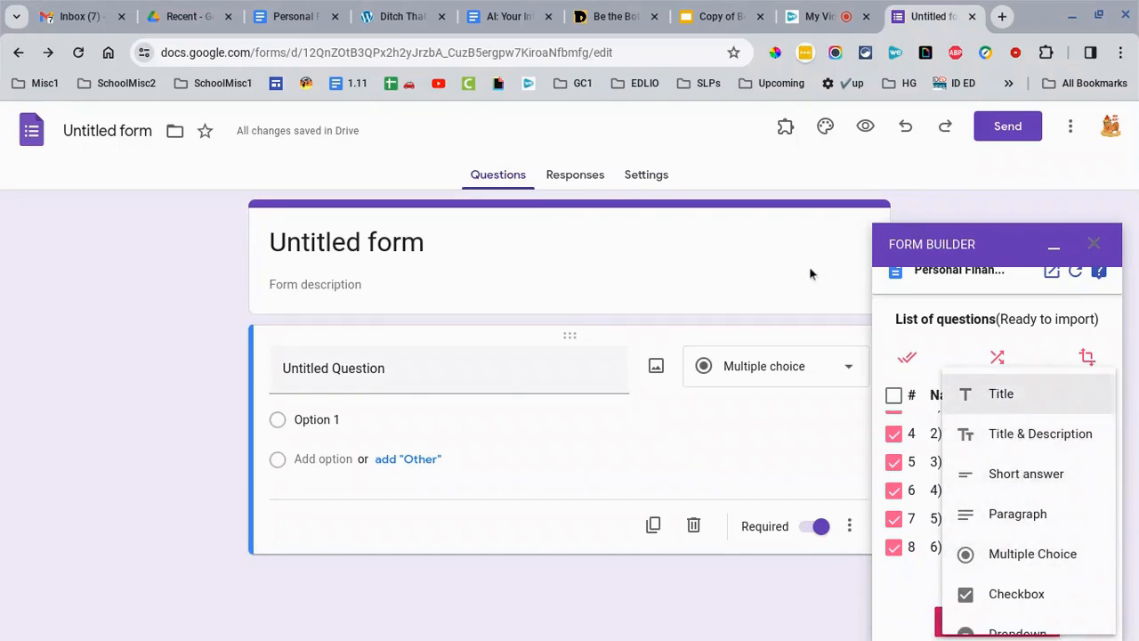
pyautogui.click(896, 336)
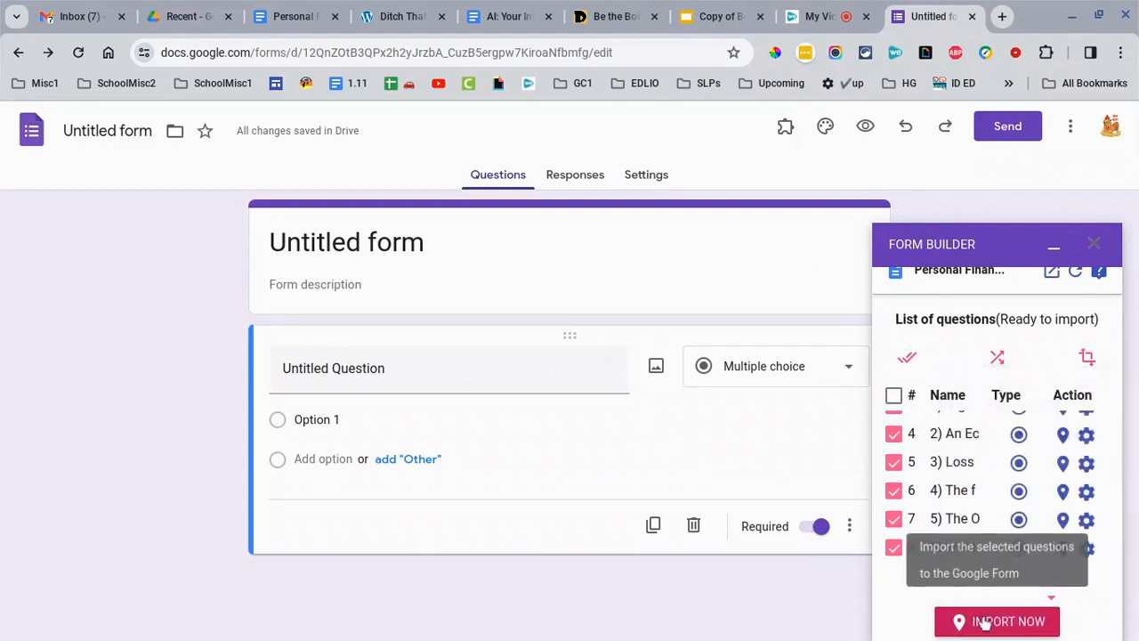
pyautogui.click(985, 623)
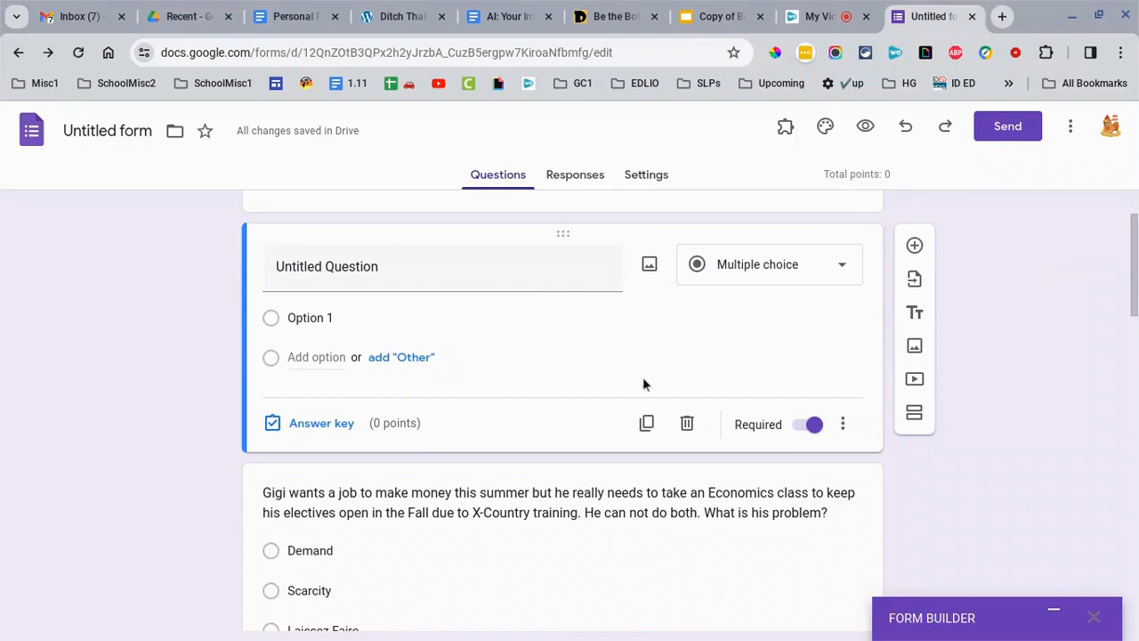
# - Delete the blank Untitled Question and briefly view the Gigi question's answer key
pyautogui.click(686, 424)
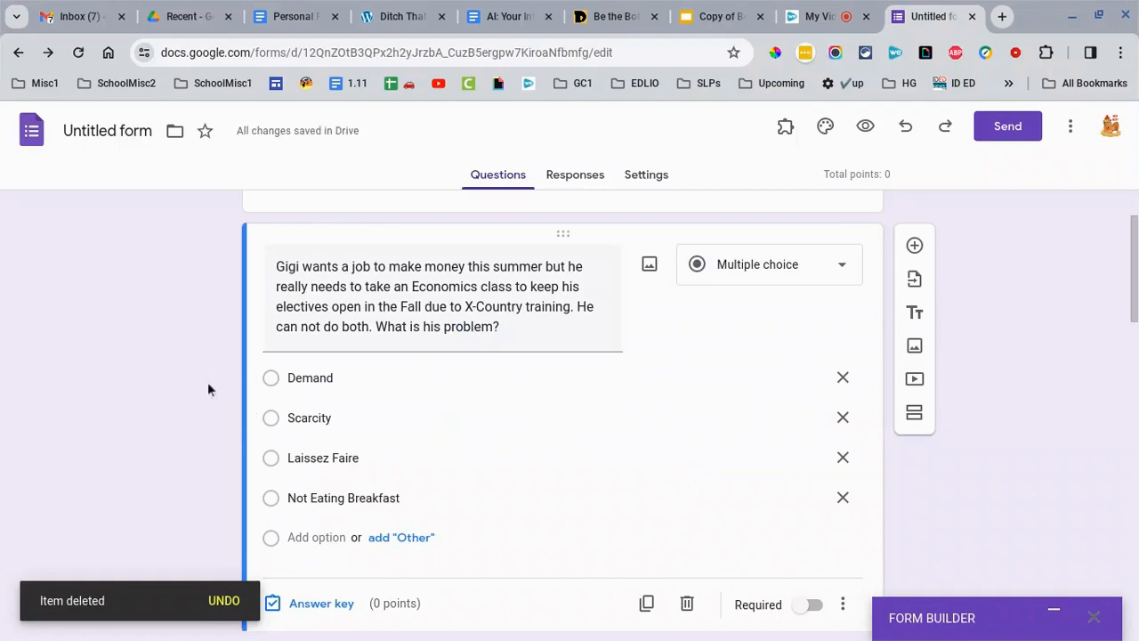
pyautogui.scroll(-1, 355, 418)
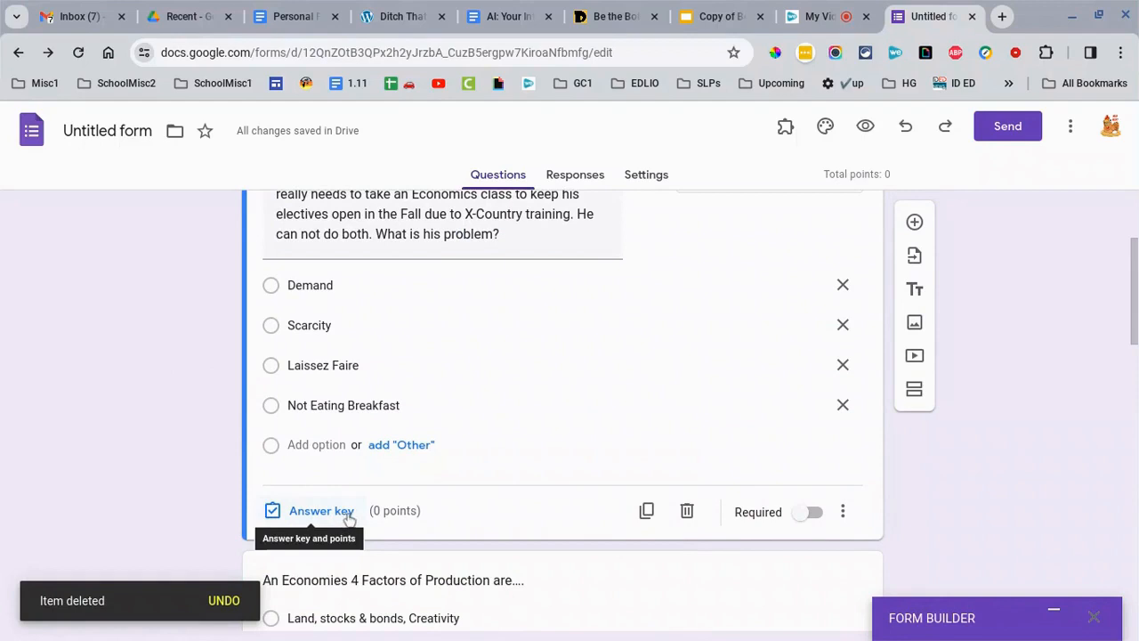
pyautogui.click(343, 514)
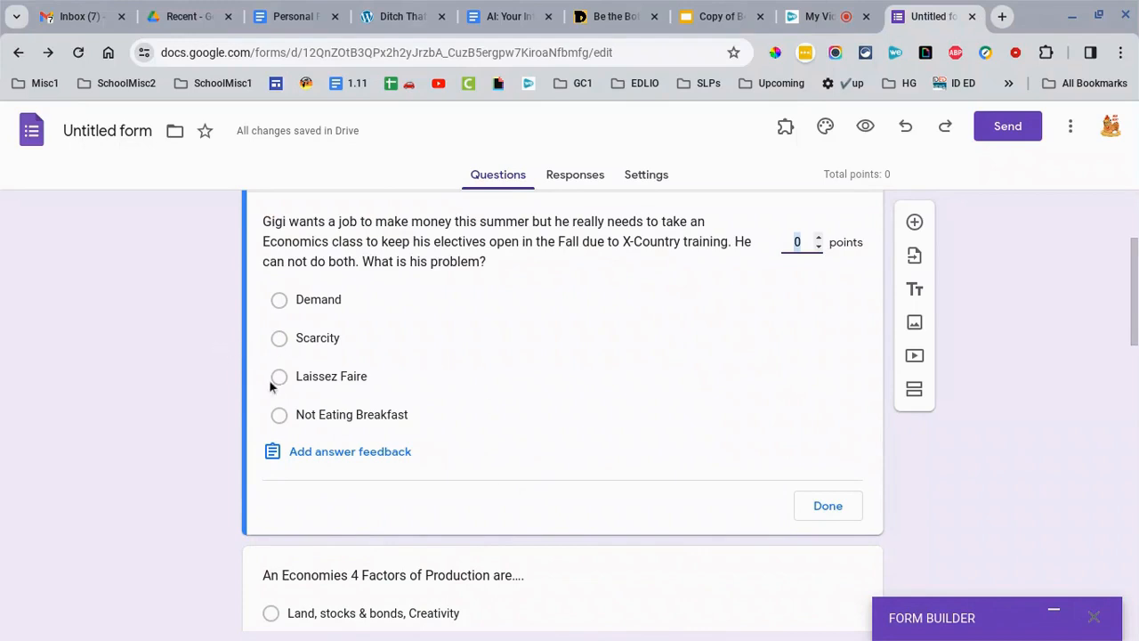
pyautogui.click(194, 398)
pyautogui.scroll(-5, 194, 398)
pyautogui.scroll(4, 194, 397)
pyautogui.scroll(3, 194, 398)
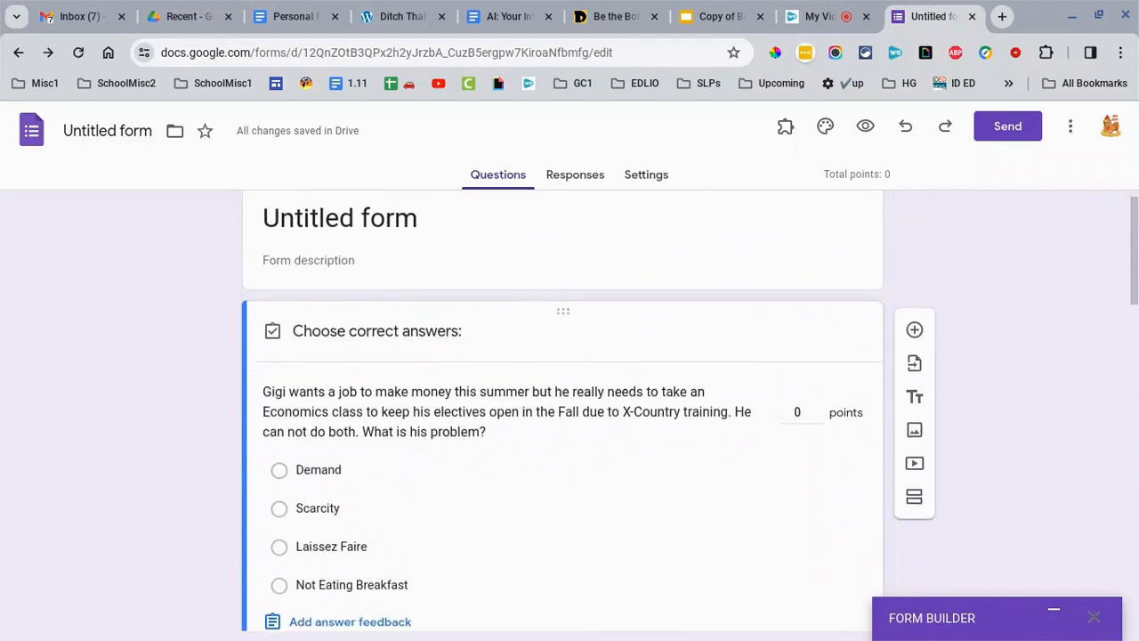
pyautogui.click(267, 415)
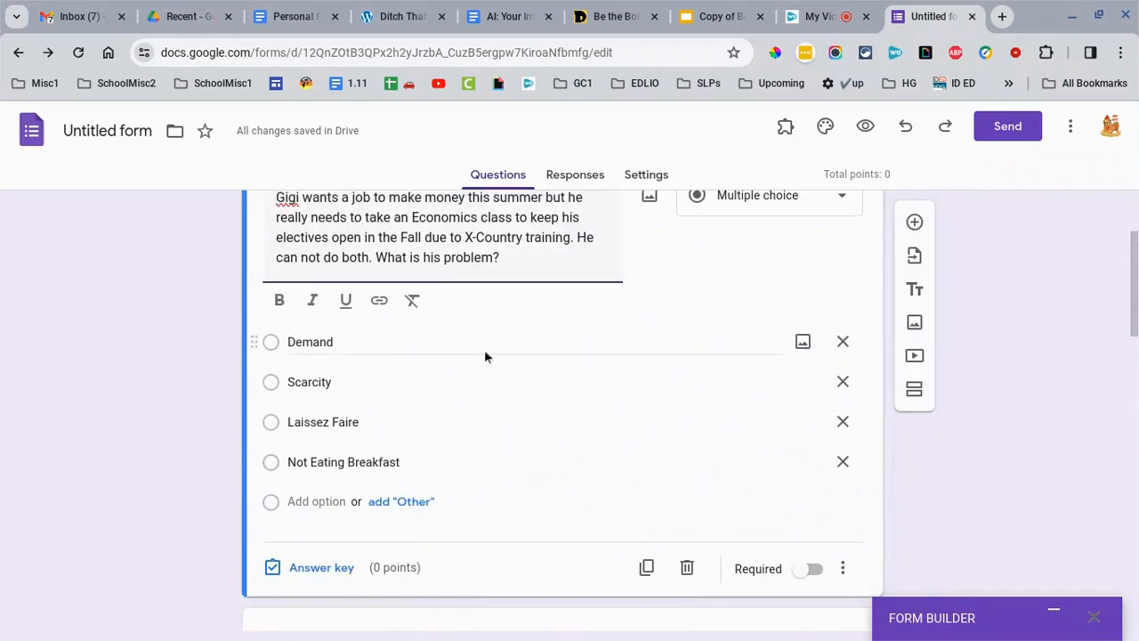
pyautogui.scroll(2, 468, 353)
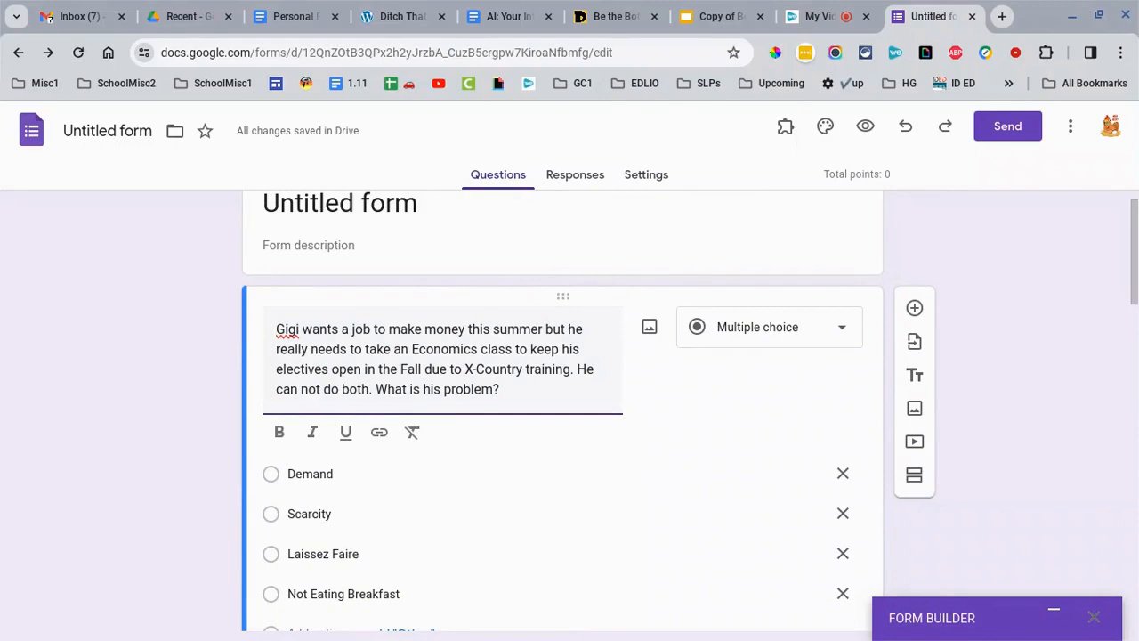
# - Add a Last Name short-answer question and preview the form as respondents see it
pyautogui.click(911, 313)
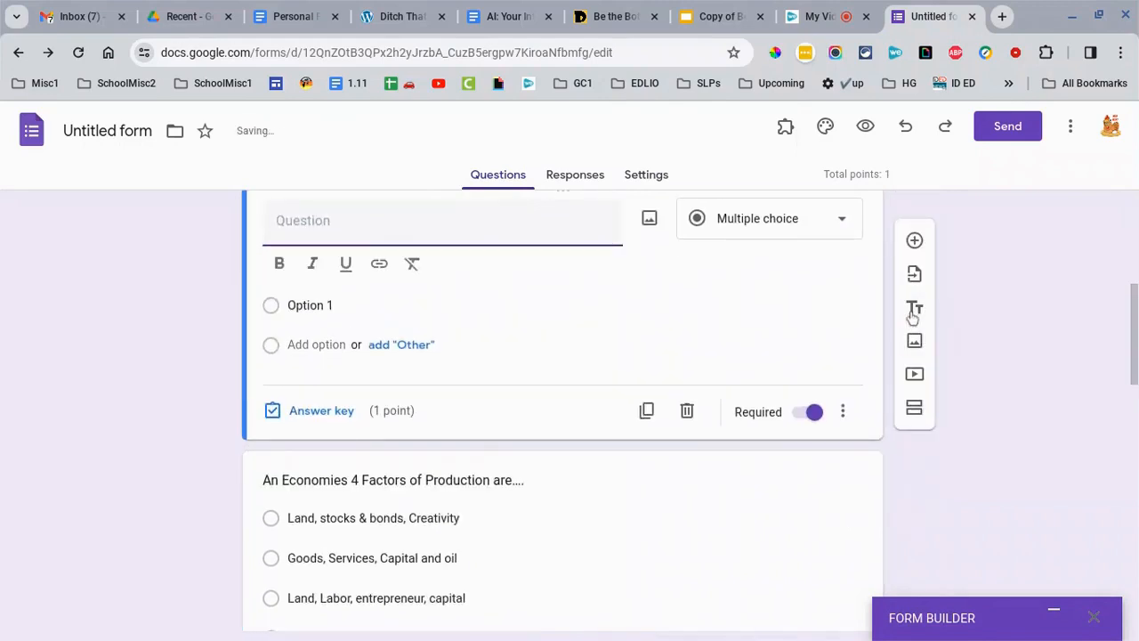
pyautogui.write('Last Name')
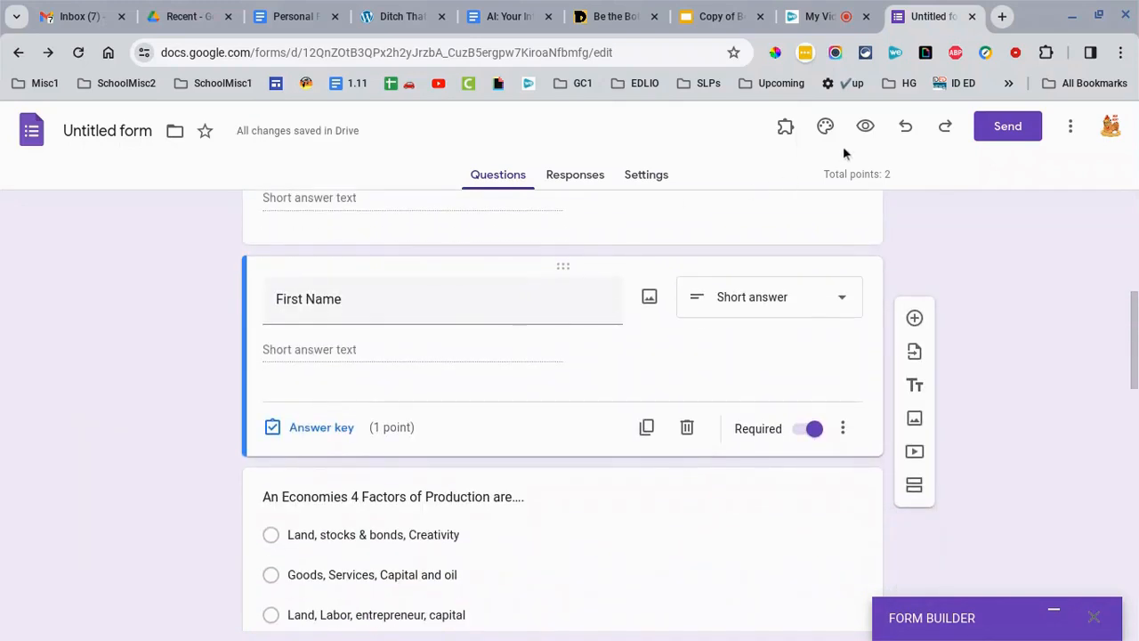
pyautogui.click(865, 125)
pyautogui.scroll(-7, 190, 327)
pyautogui.scroll(-3, 190, 327)
pyautogui.scroll(1, 289, 463)
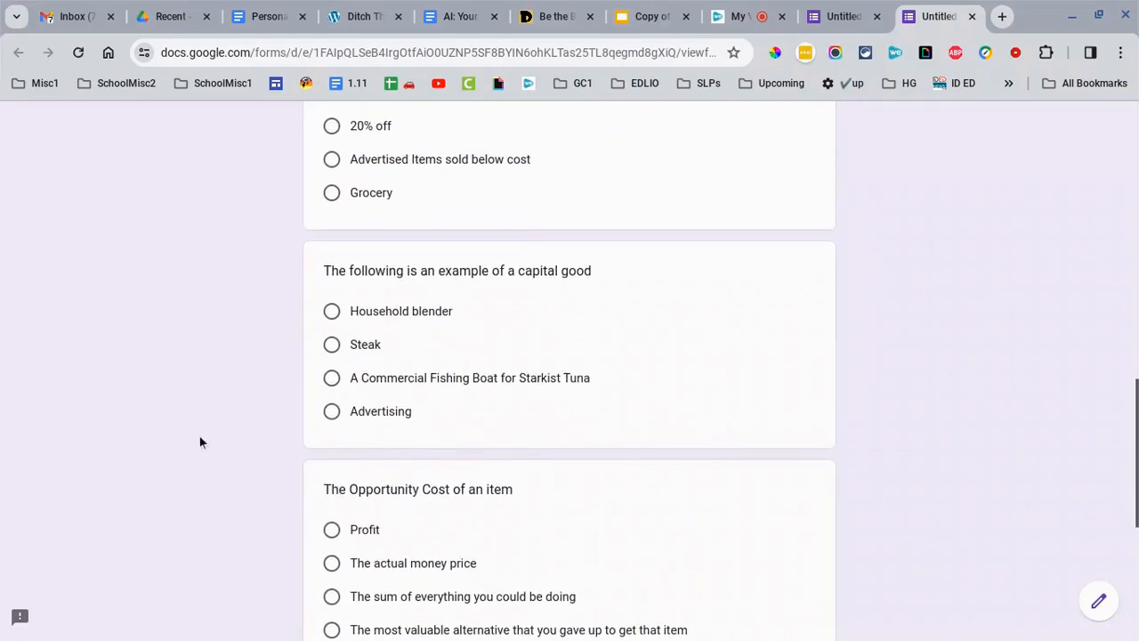
pyautogui.scroll(-5, 192, 439)
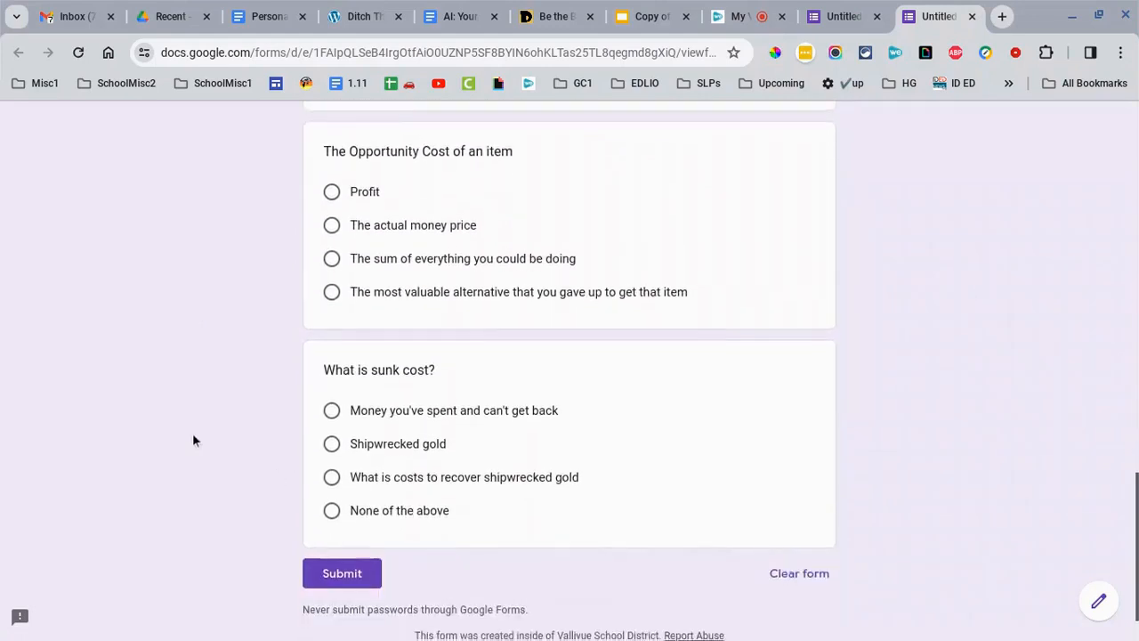
pyautogui.scroll(15, 569, 355)
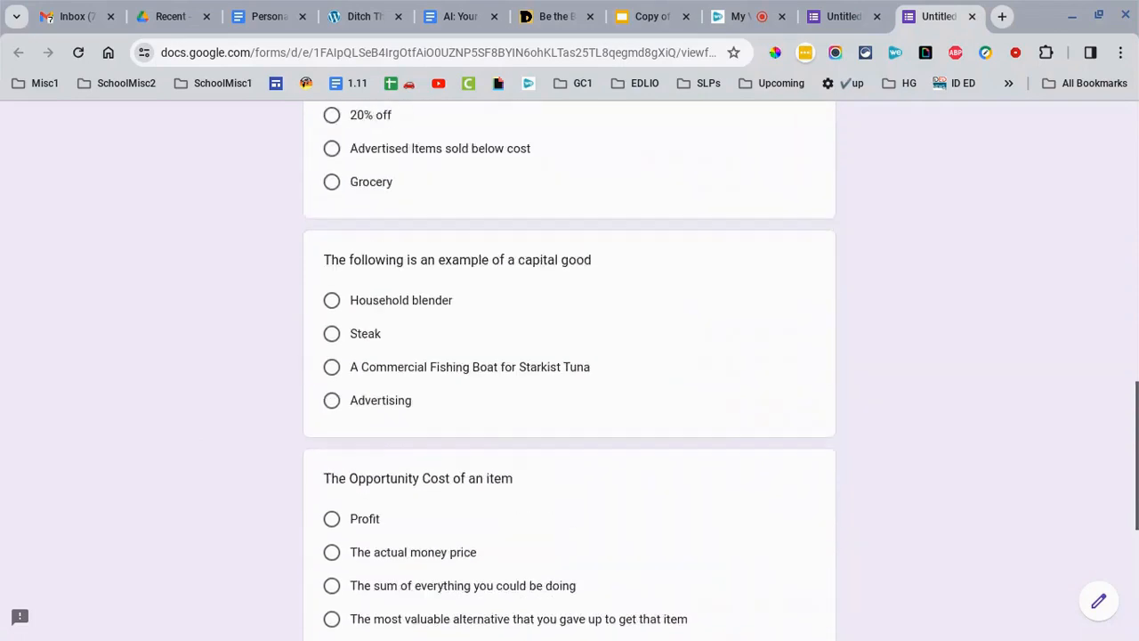
pyautogui.hotkey('ctrl', 'pageup')
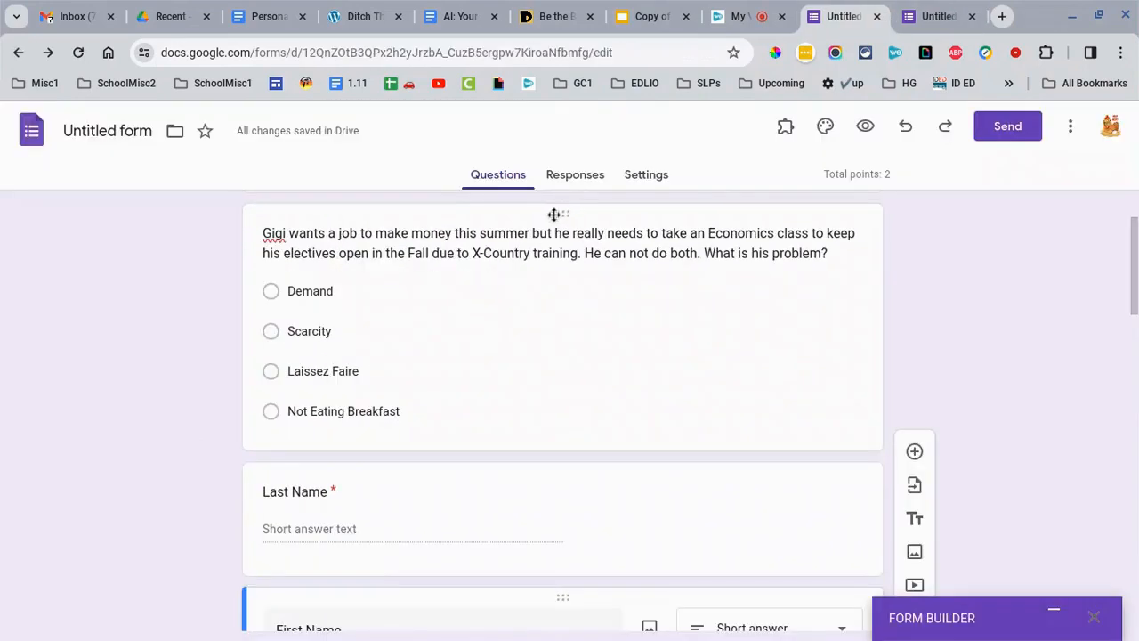
# - Move the Gigi question card below the First Name question
pyautogui.moveTo(561, 218); pyautogui.dragTo(491, 475)
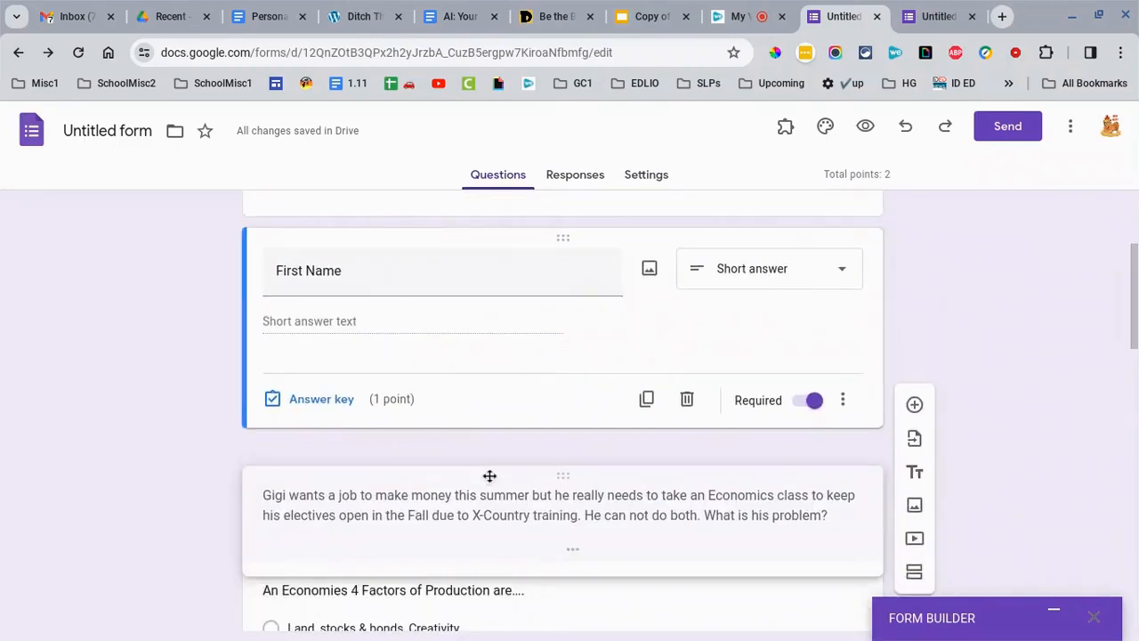
pyautogui.click(485, 468)
pyautogui.scroll(3, 486, 428)
# - Select the form's title and file name, leaving both unchanged
pyautogui.click(395, 255)
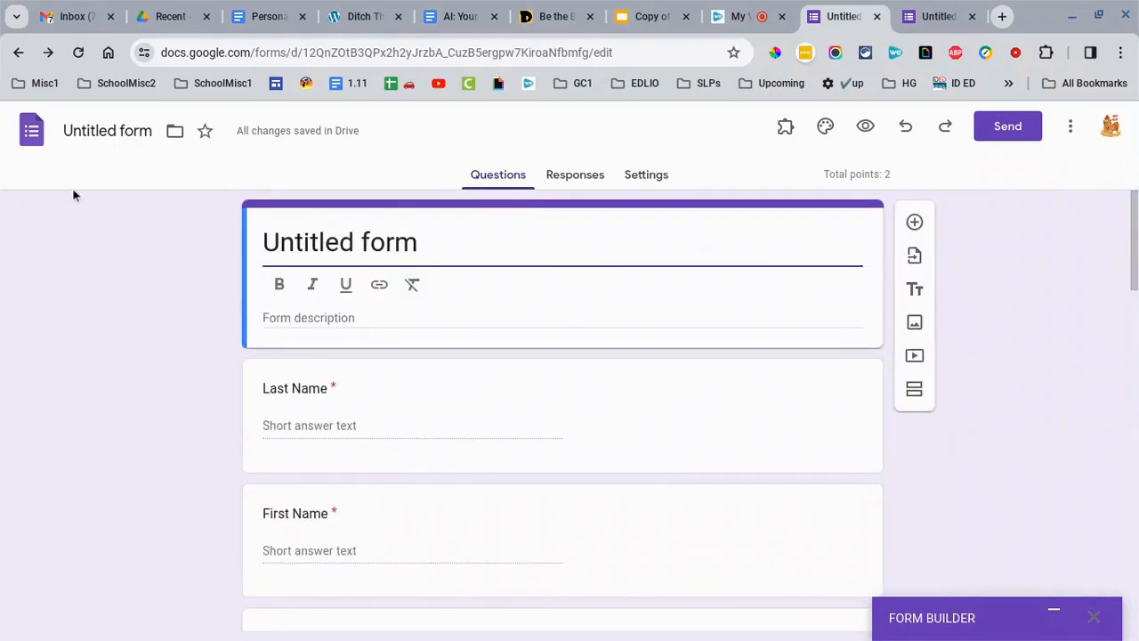
pyautogui.click(95, 132)
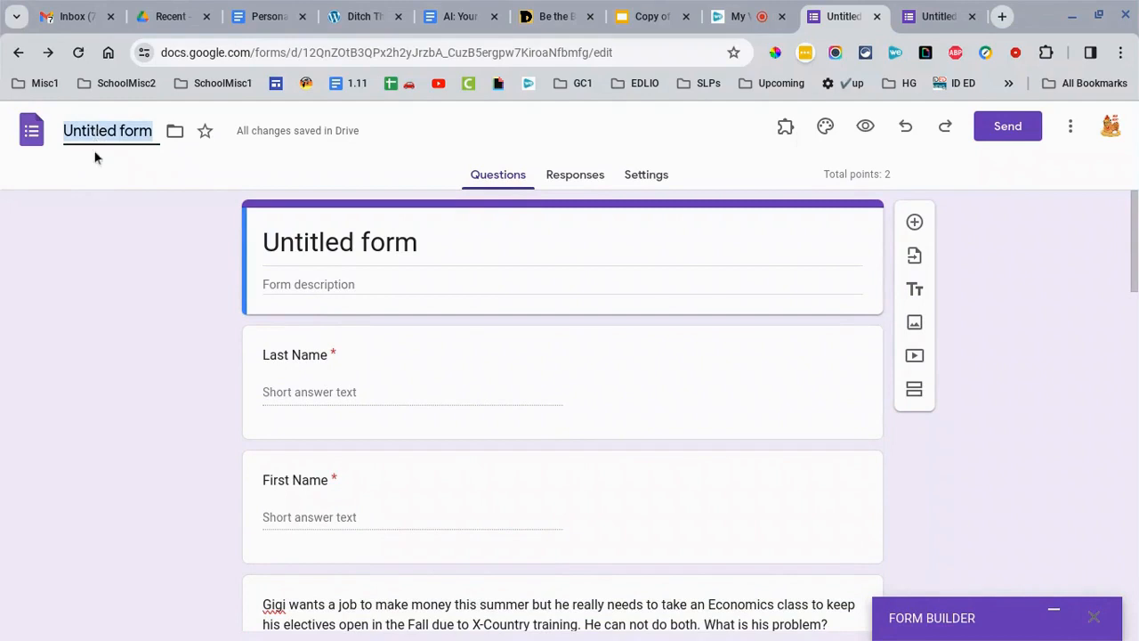
pyautogui.click(114, 336)
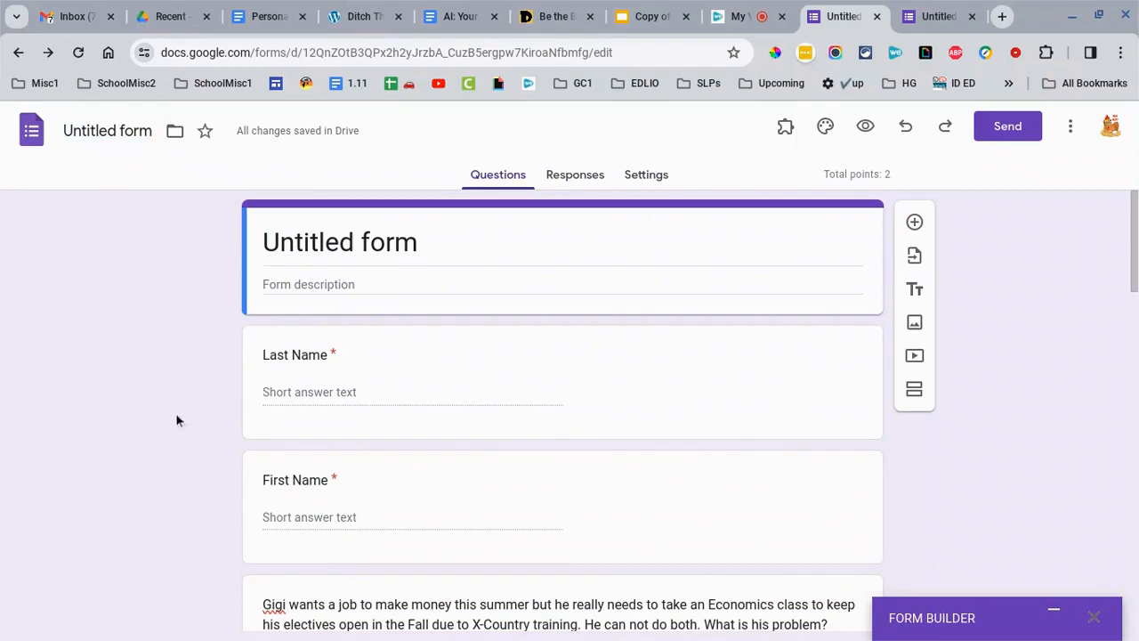
pyautogui.scroll(-2, 176, 420)
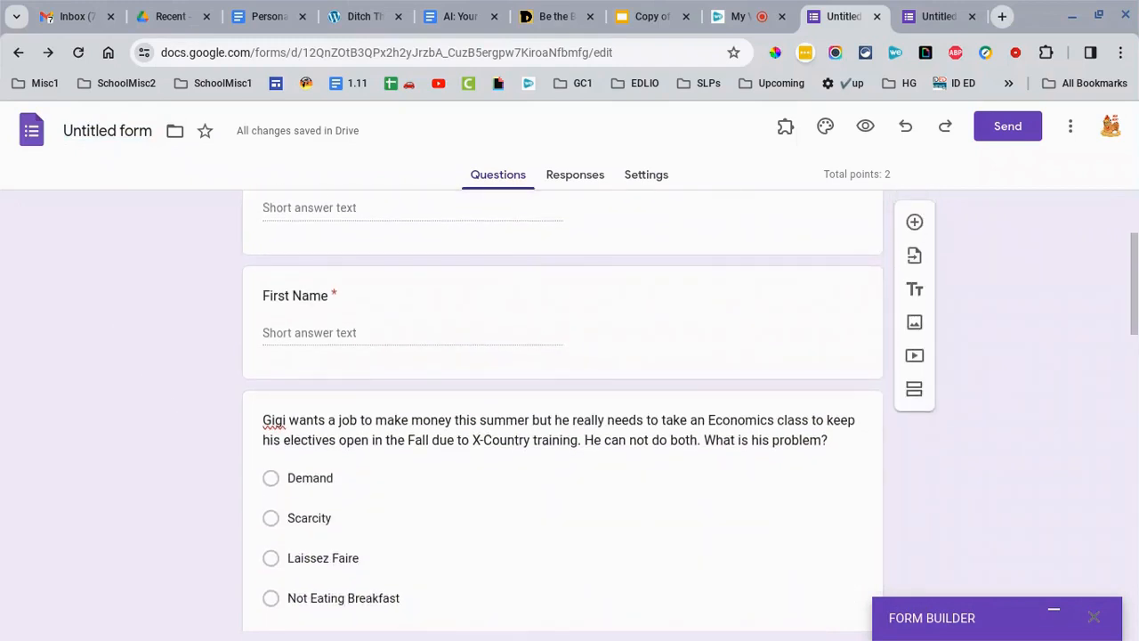